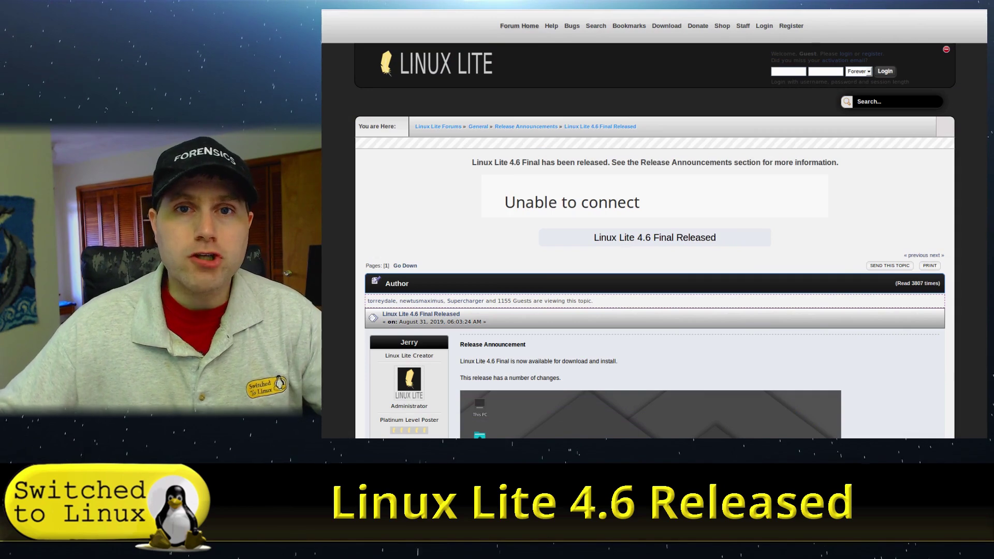
- Scroll the 4.6 release post past the change screenshots to the USB Persistence Help Manual entry
scroll(768, 144, "down", 7)
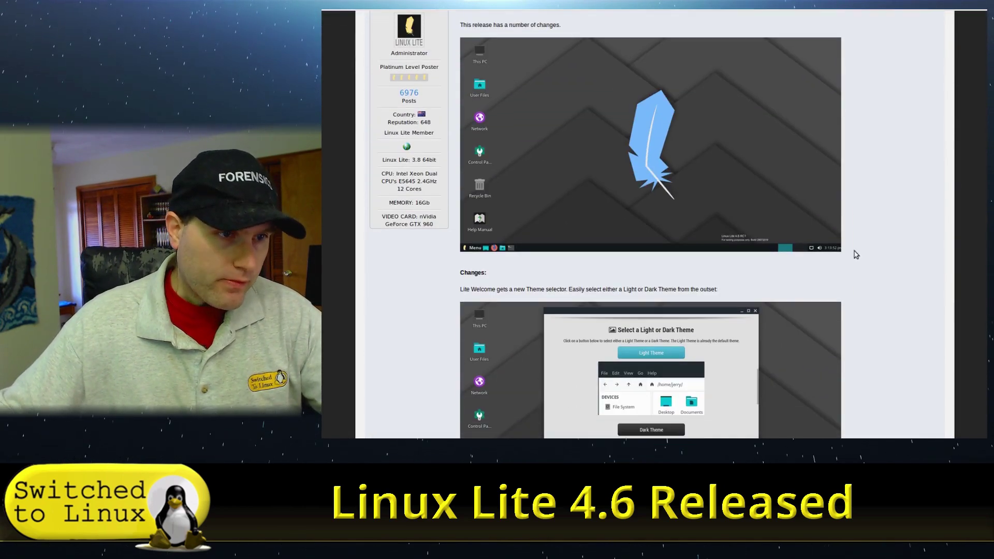
scroll(646, 102, "down", 4)
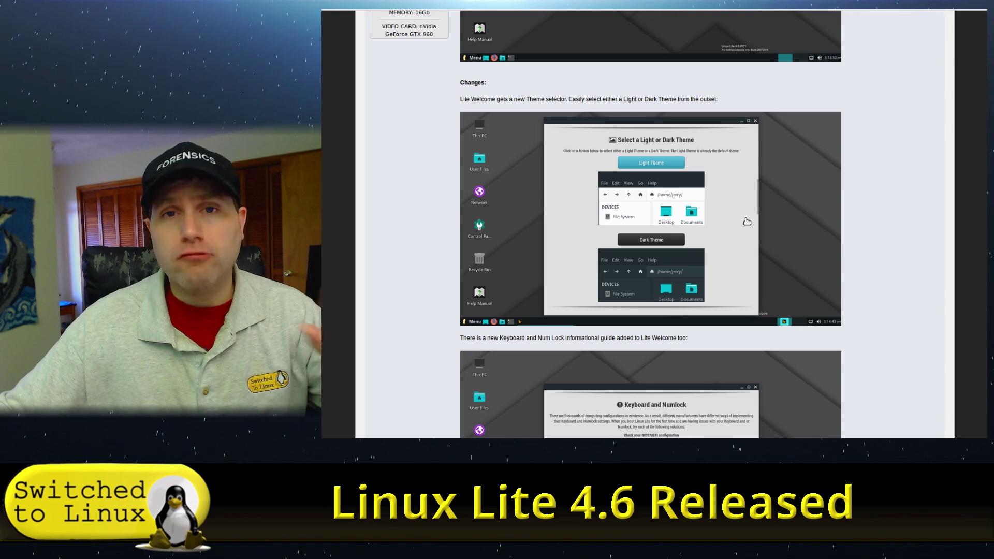
scroll(745, 179, "down", 5)
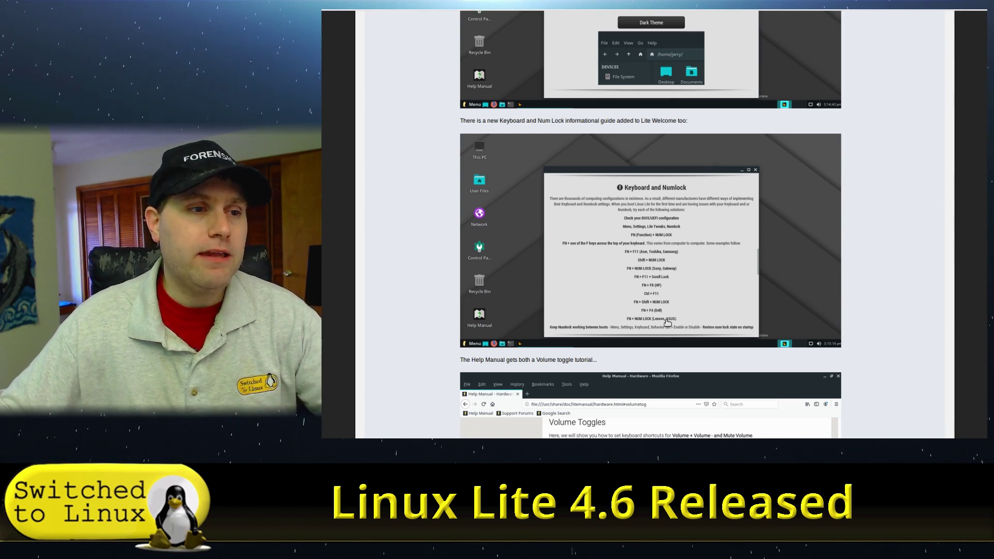
scroll(759, 281, "down", 5)
scroll(801, 309, "down", 2)
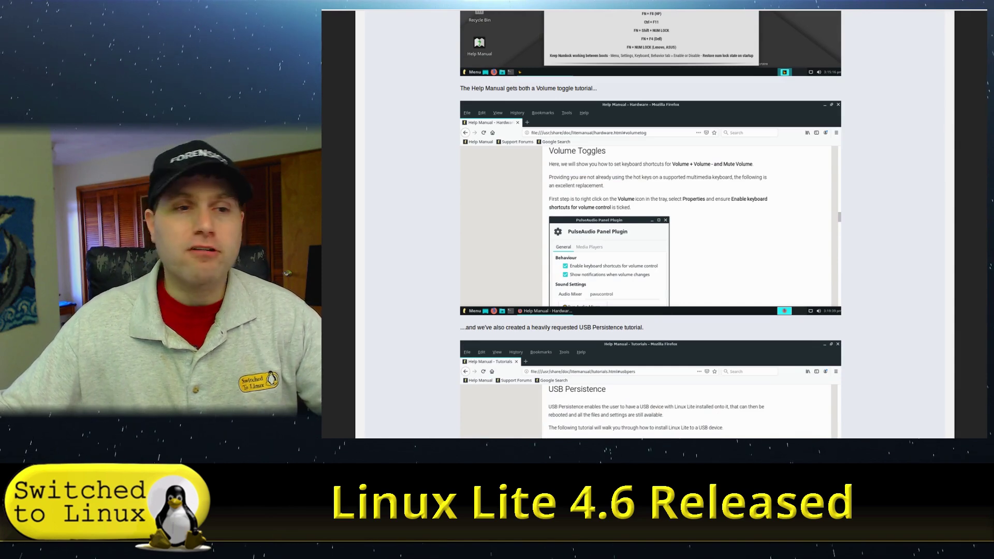
scroll(651, 223, "down", 7)
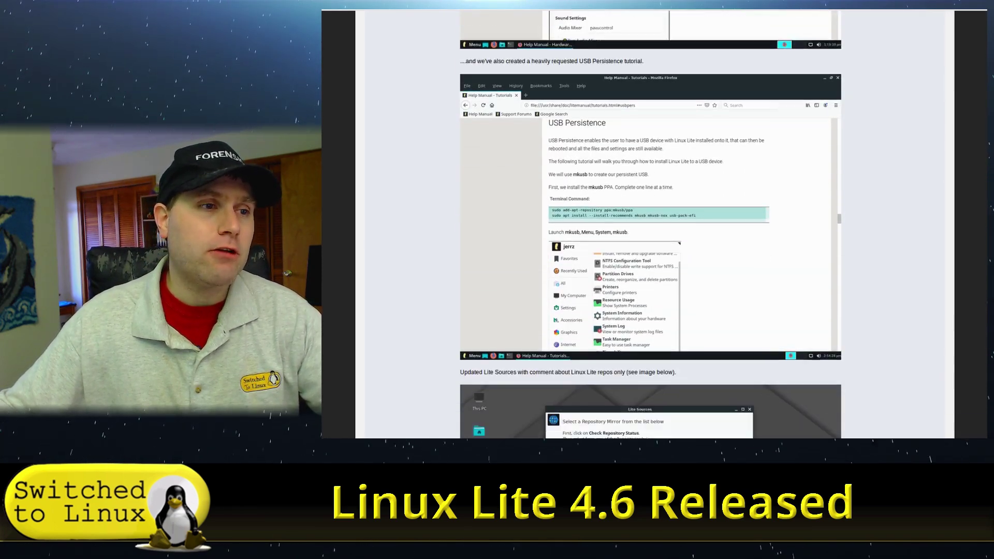
scroll(650, 223, "down", 2)
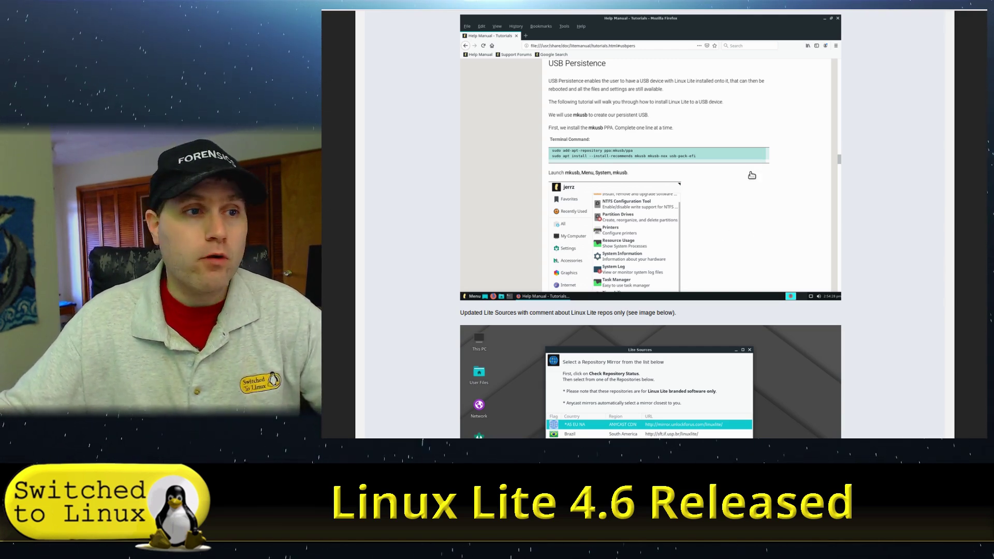
- Scroll further down the release post through Details, Known Issues, Upgrading and Lite Upgrade
scroll(744, 237, "down", 3)
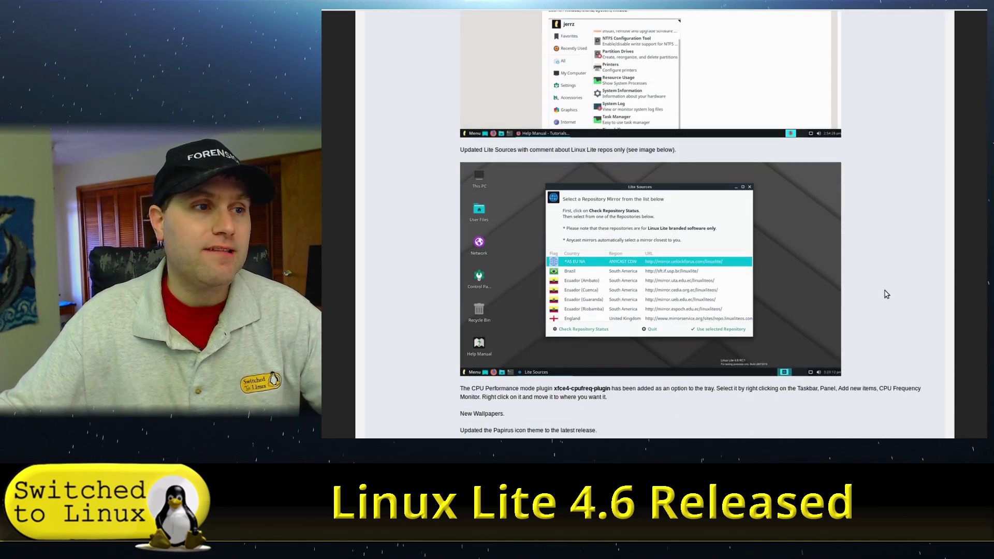
scroll(880, 287, "down", 3)
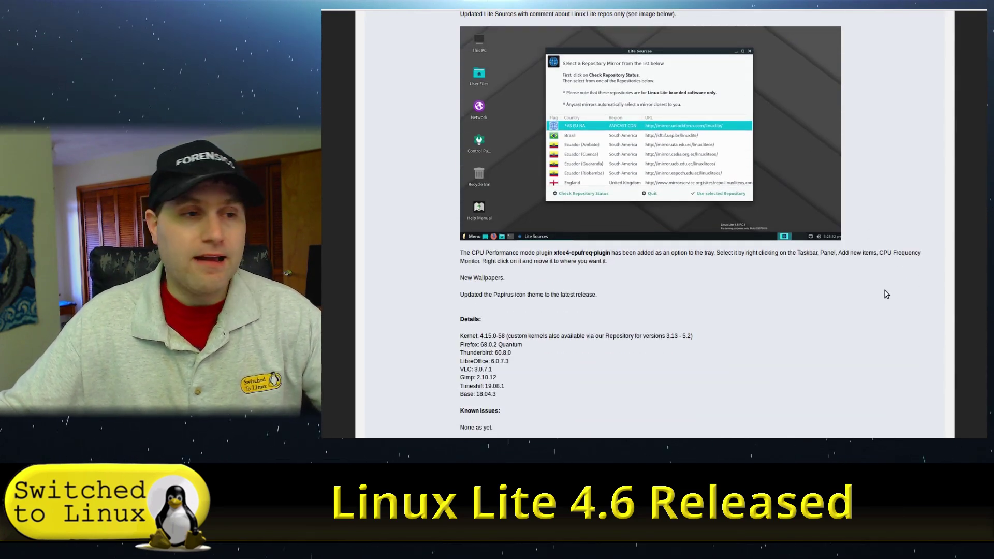
scroll(886, 294, "down", 3)
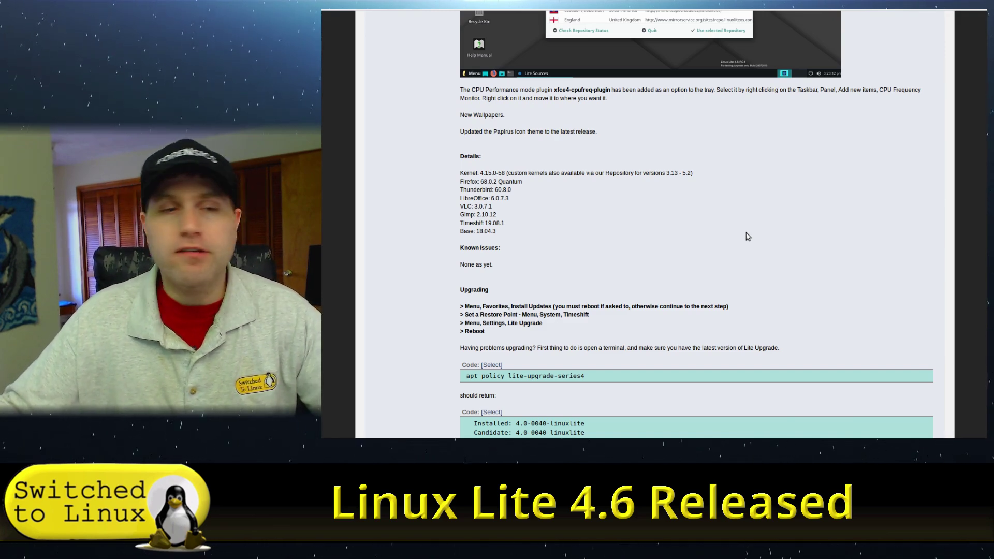
scroll(668, 233, "down", 3)
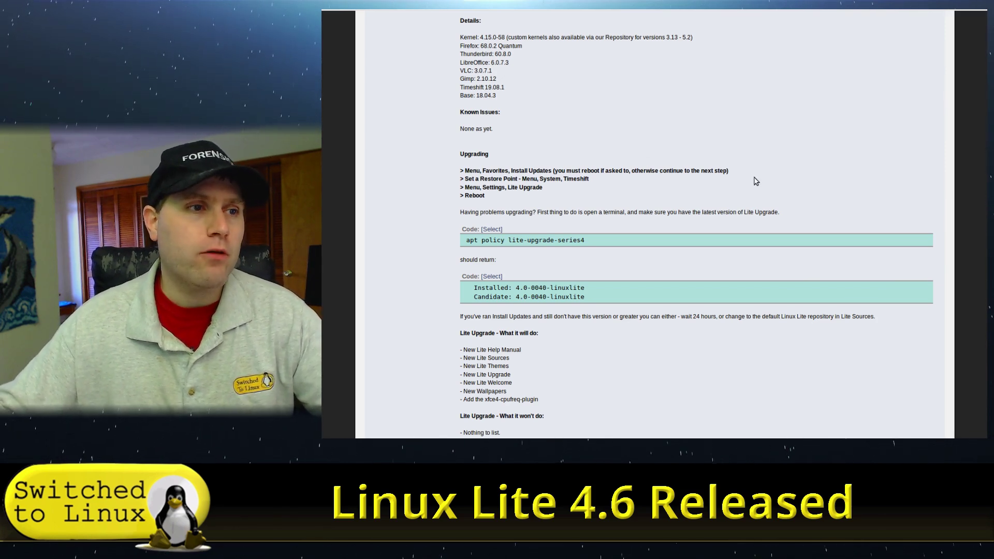
scroll(755, 182, "down", 5)
scroll(755, 184, "down", 5)
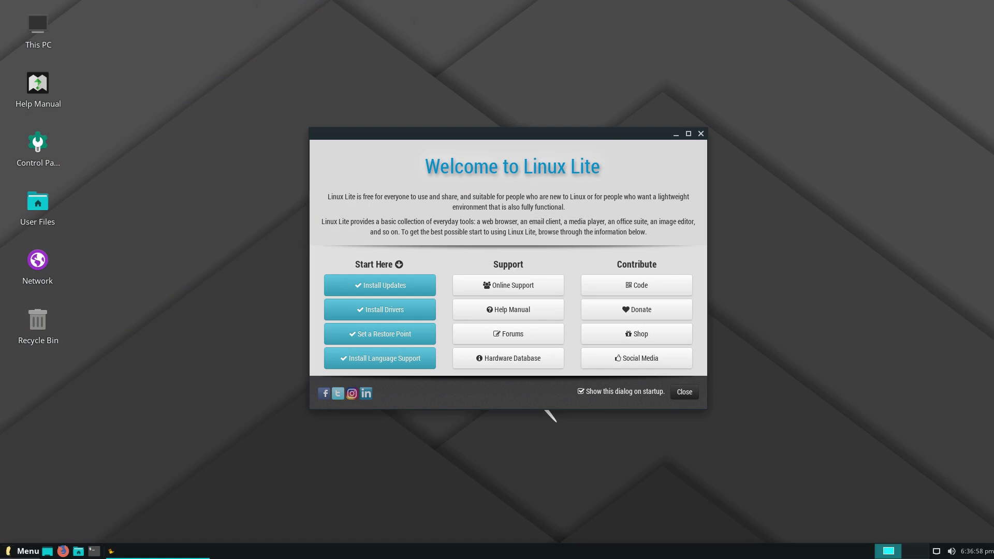
- Open the Whisker application menu and then close it again
left_click(14, 554)
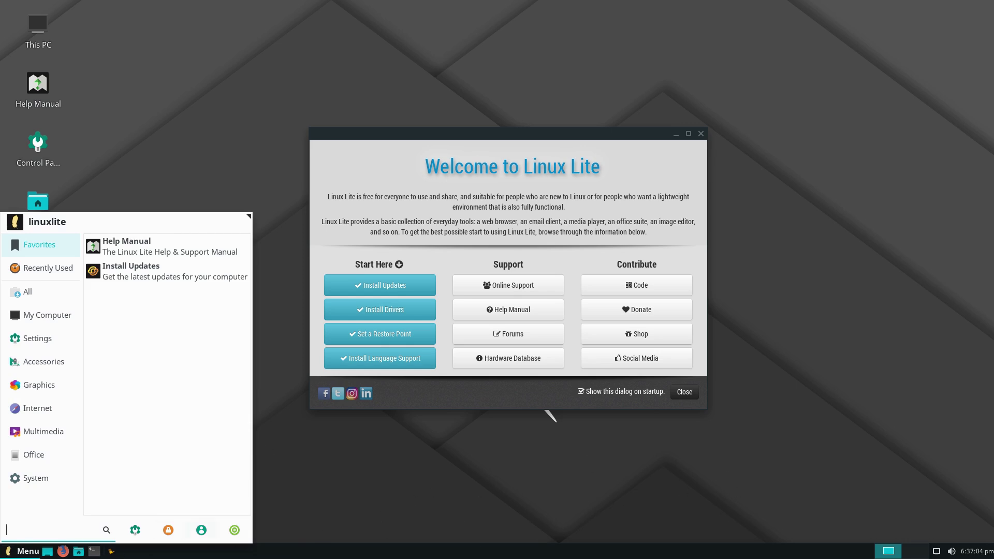
left_click(310, 508)
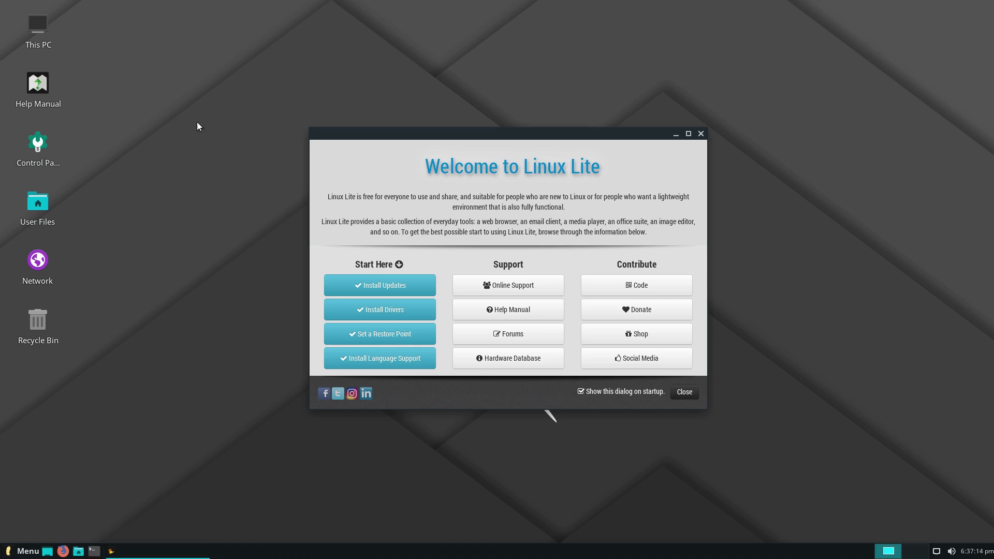
- Move the file manager, view its About box (Thunar 1.6.15), then close Thunar
left_click_drag(280, 257, 406, 145)
left_click(226, 160)
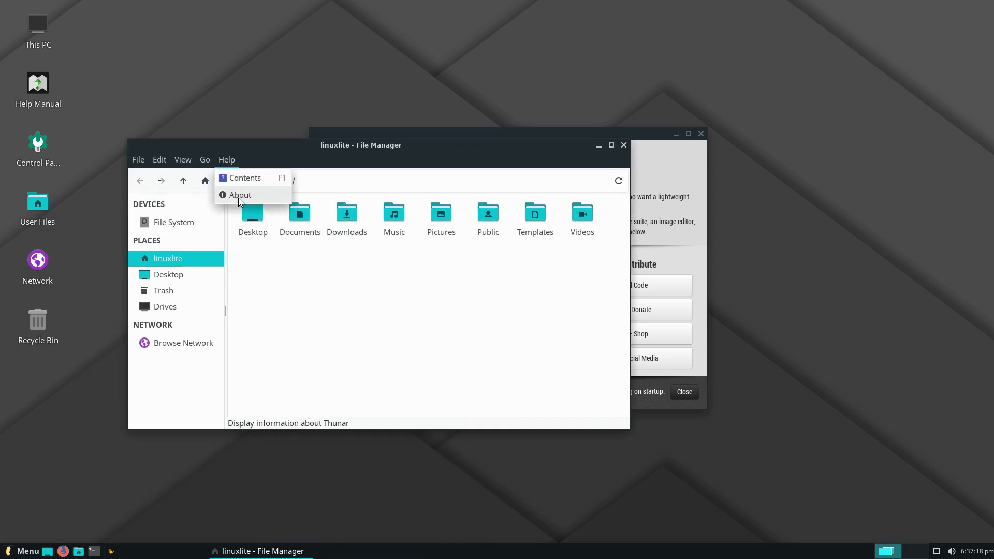
left_click(238, 196)
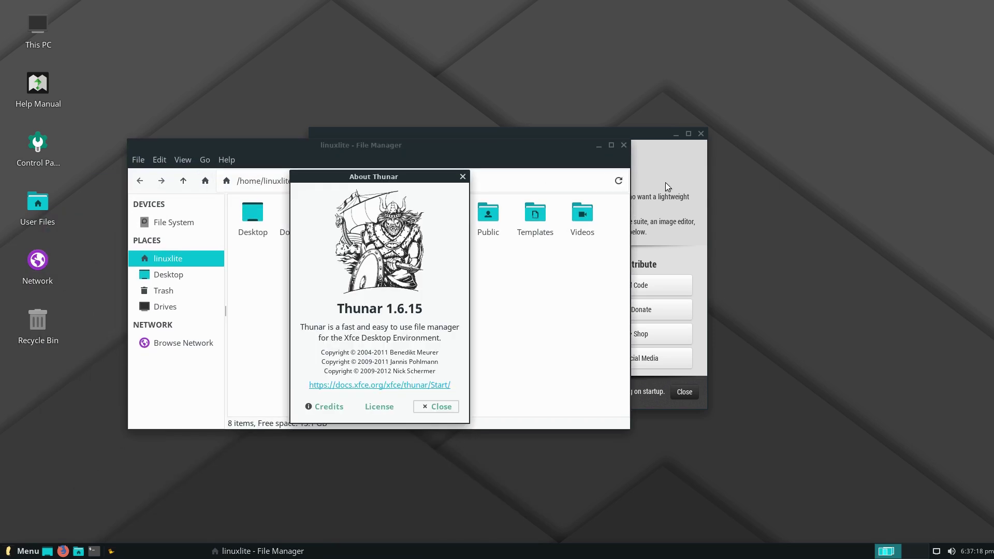
left_click(462, 176)
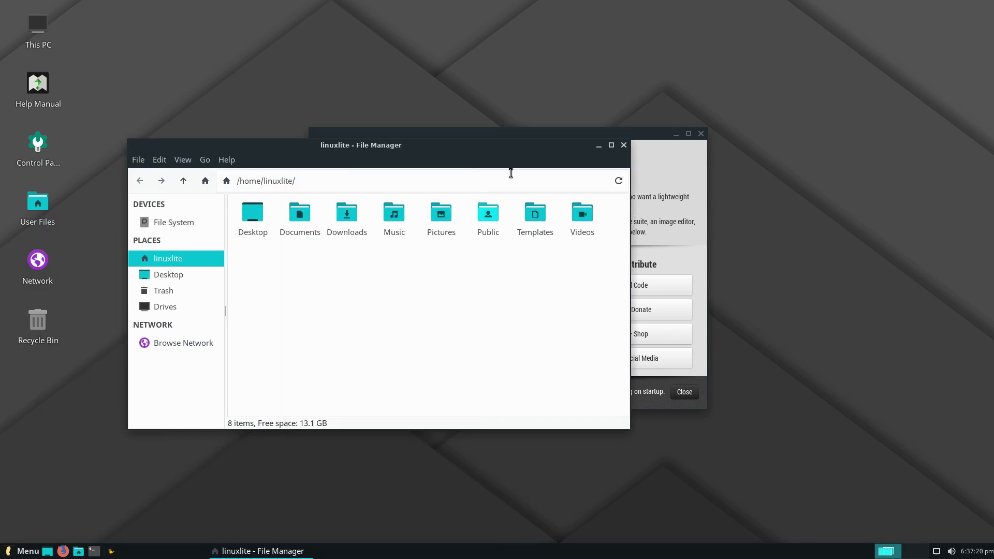
left_click(624, 146)
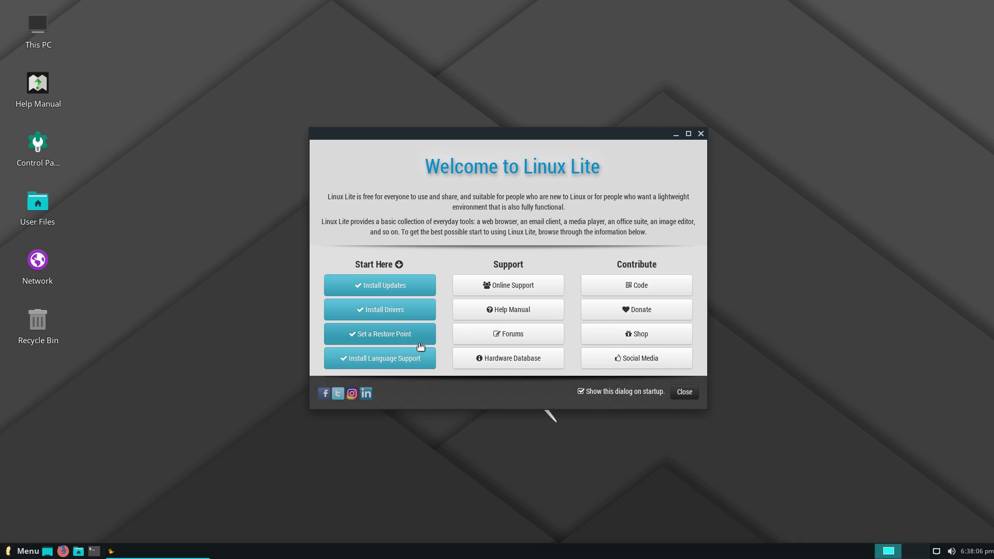
key("super")
type("time")
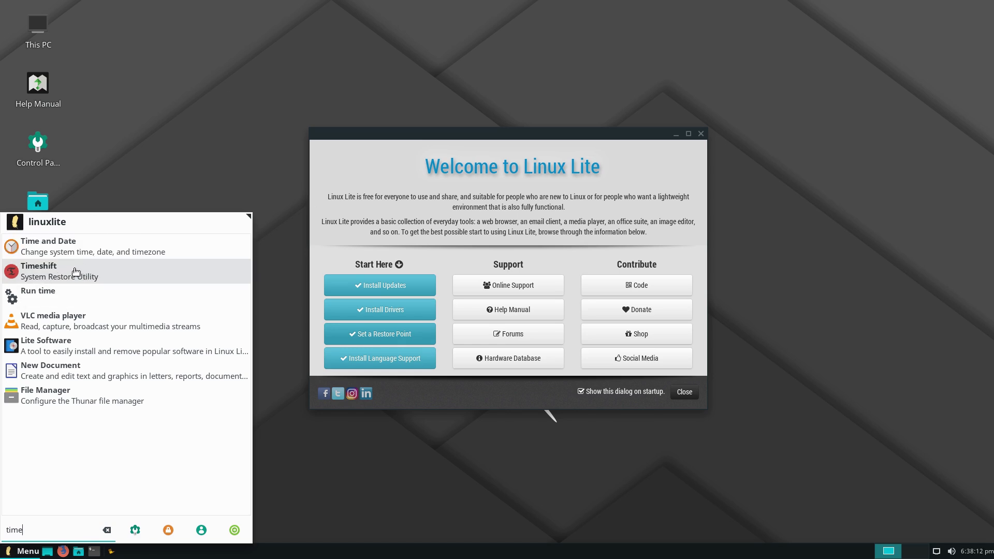
left_click(156, 153)
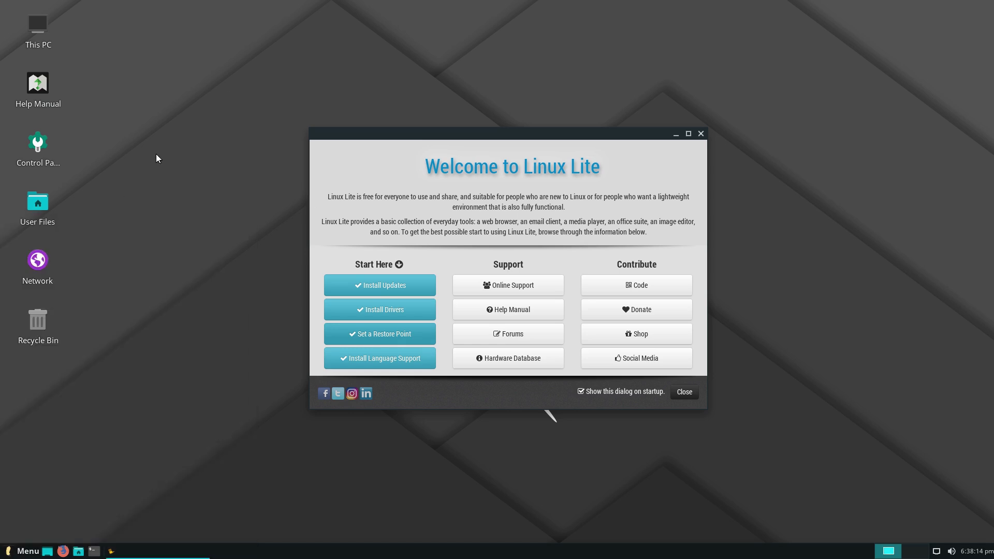
left_click(395, 312)
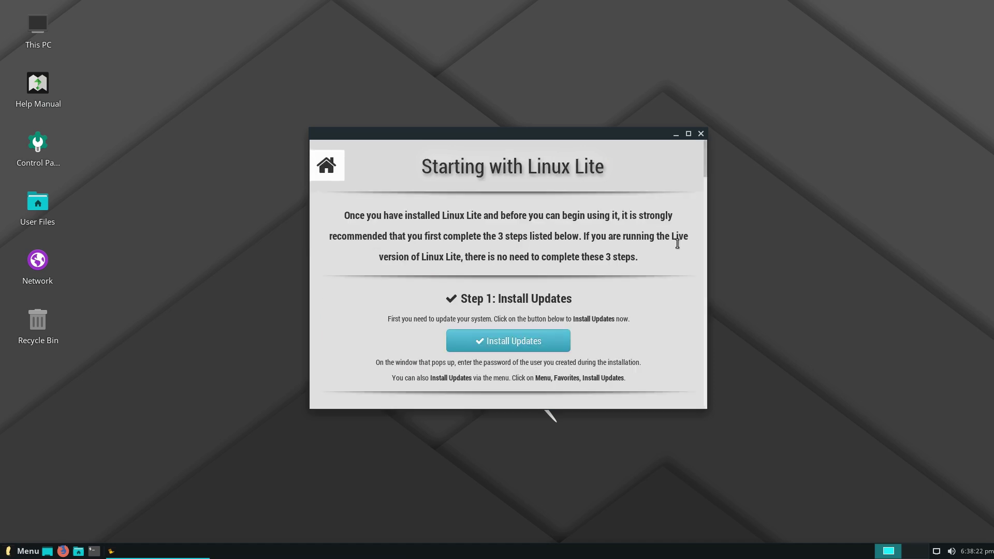
scroll(614, 318, "down", 1)
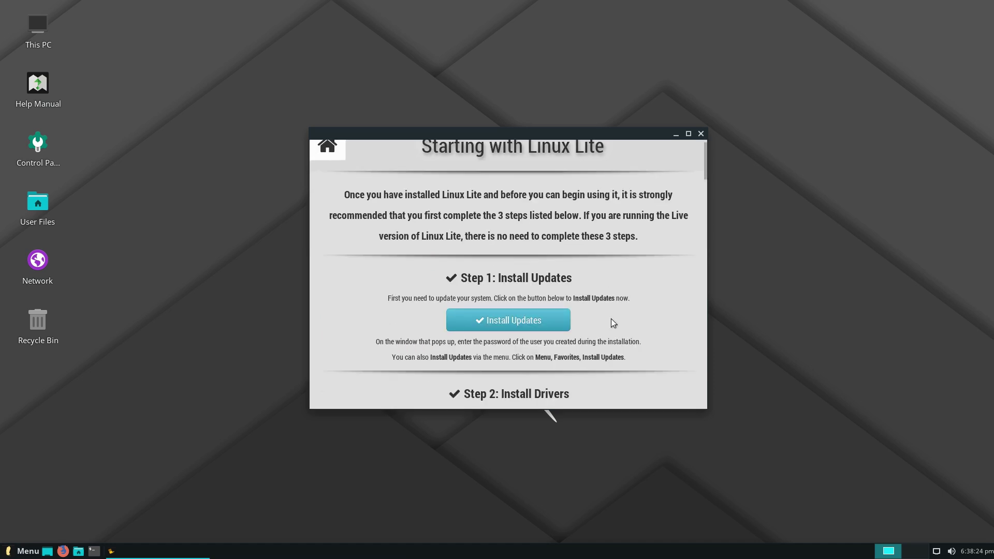
scroll(615, 319, "down", 4)
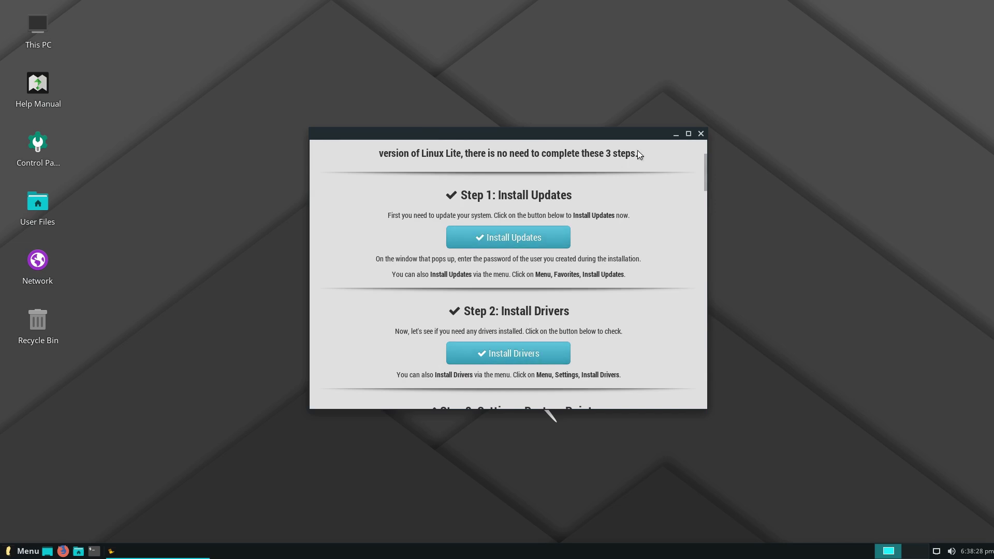
scroll(361, 206, "up", 3)
scroll(383, 236, "up", 2)
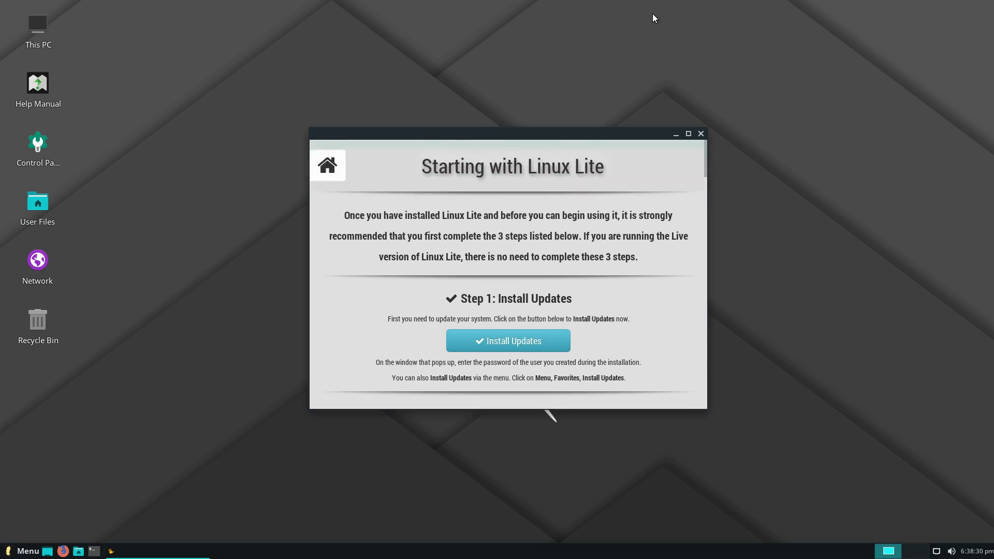
left_click(332, 166)
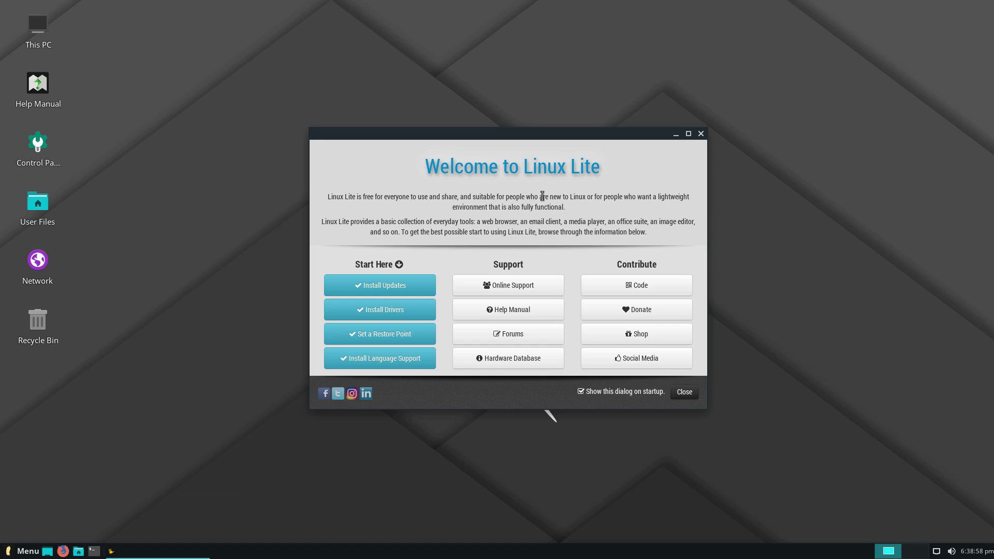
- Open the Starting with Linux Lite guide and scroll to Select a Light or Dark Theme
left_click(366, 288)
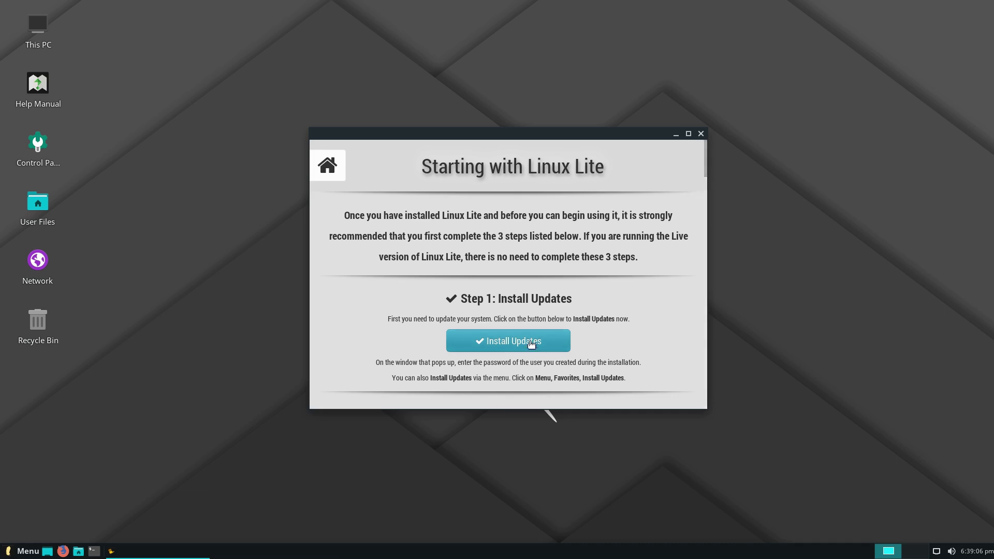
scroll(555, 327, "down", 3)
scroll(555, 327, "down", 2)
scroll(527, 294, "down", 3)
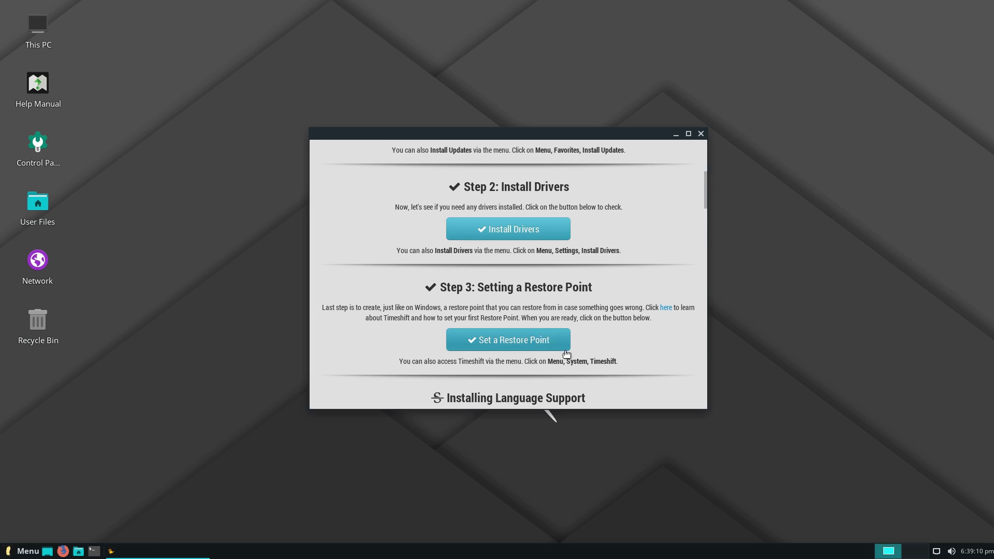
scroll(624, 302, "down", 3)
scroll(629, 326, "down", 5)
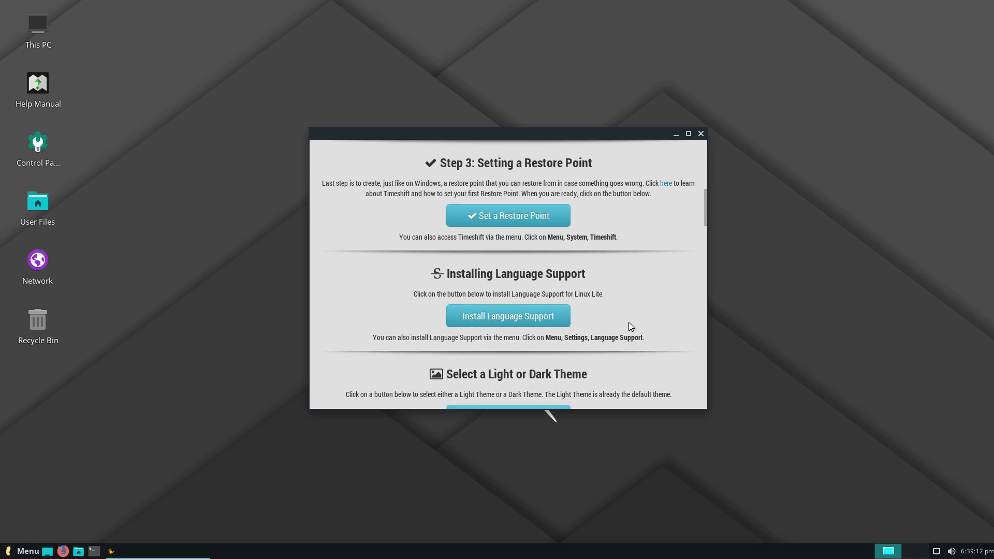
scroll(631, 326, "down", 2)
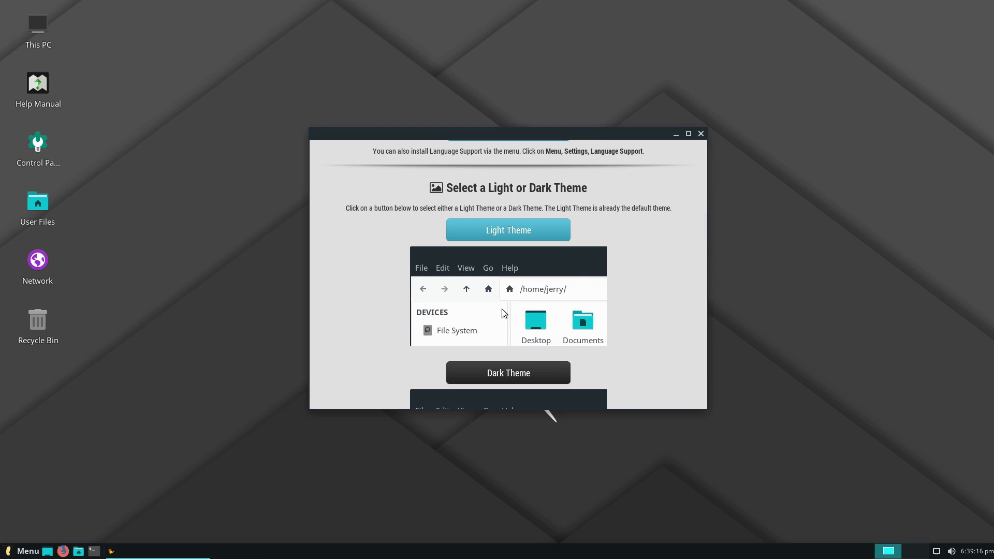
scroll(525, 233, "down", 1)
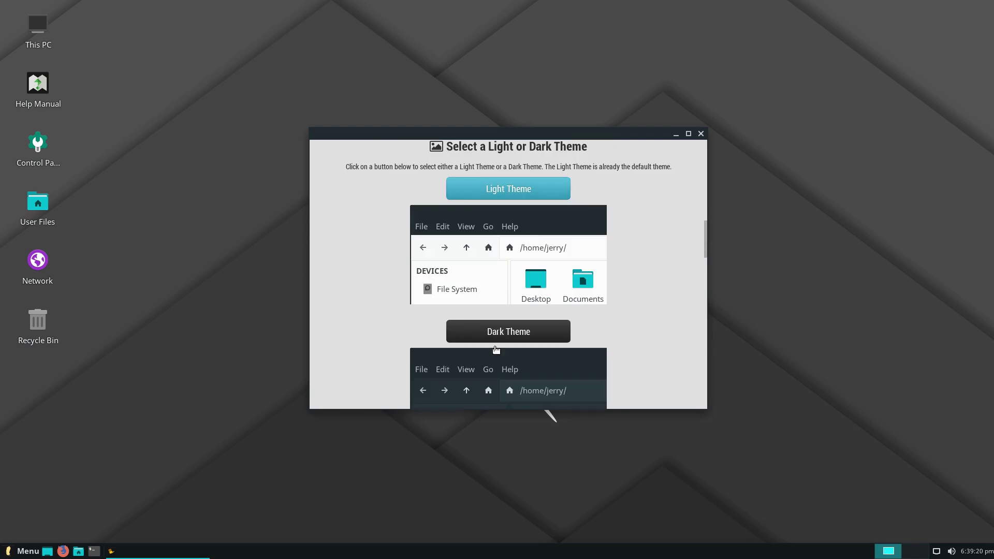
- Apply the Dark Theme and preview it in the file manager
left_click(495, 342)
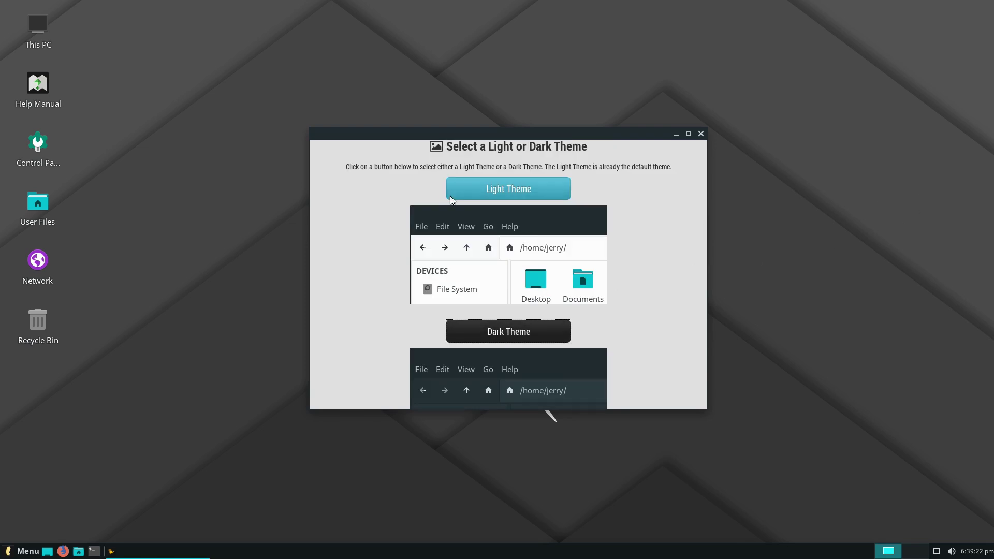
scroll(613, 293, "down", 2)
scroll(606, 298, "up", 2)
left_click(77, 552)
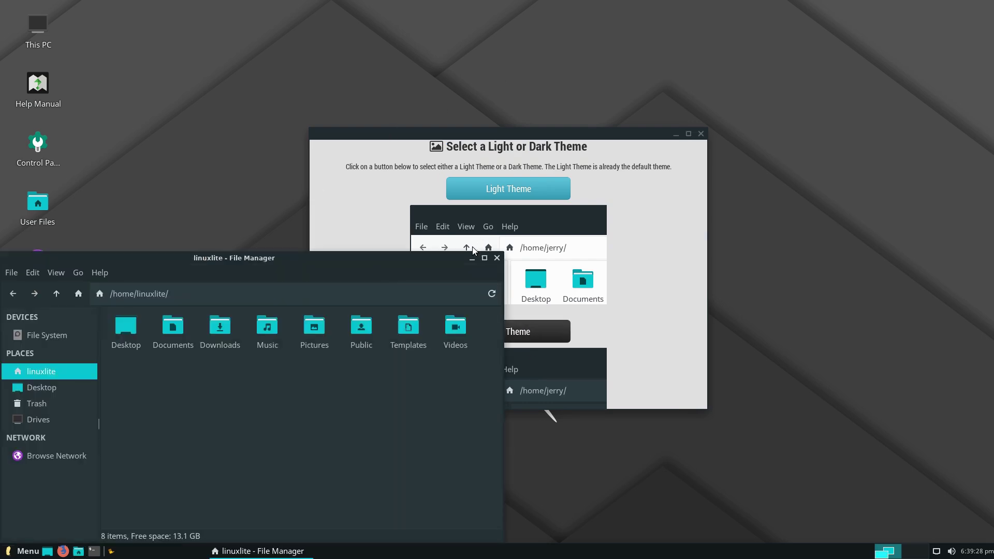
- Switch to the Light Theme for comparison, then reapply the Dark Theme
left_click(496, 258)
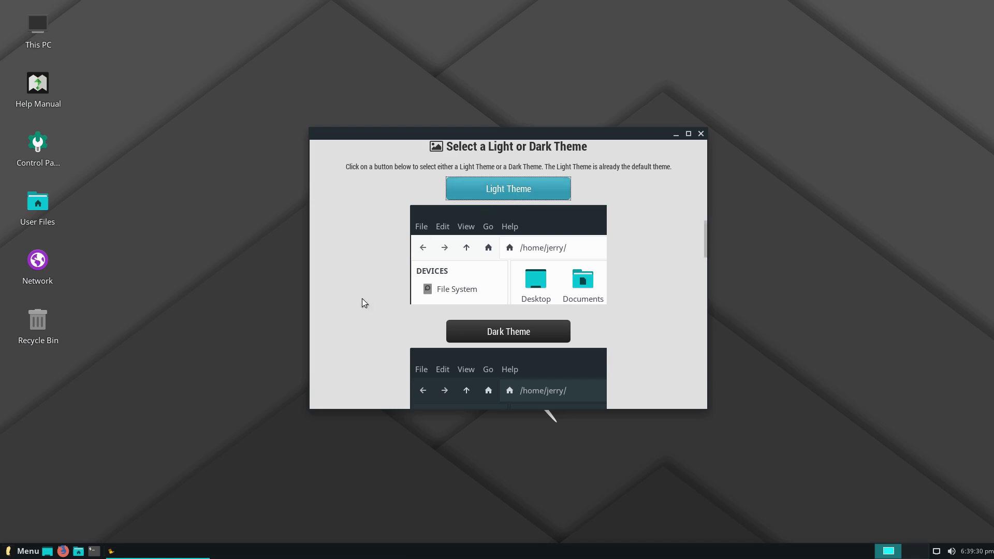
left_click(79, 551)
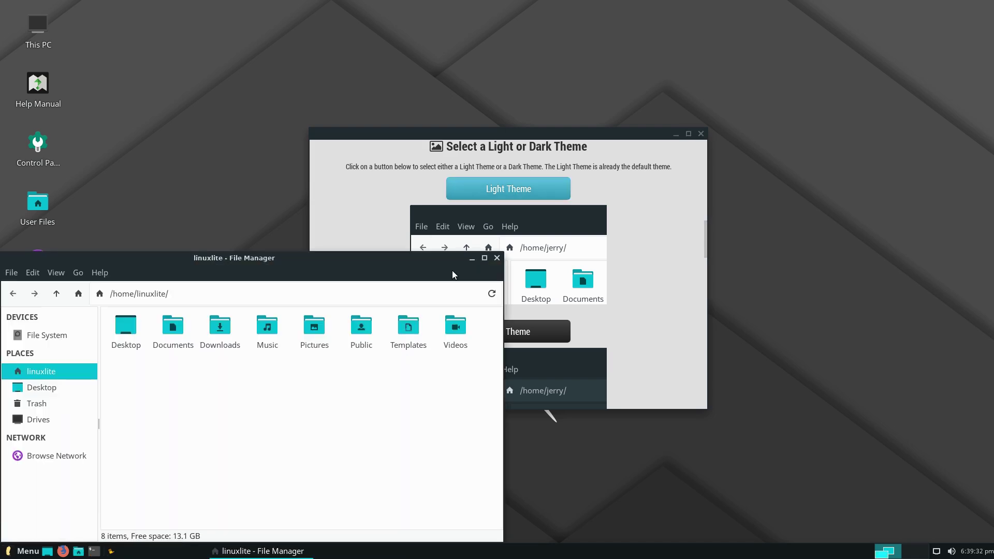
left_click(496, 257)
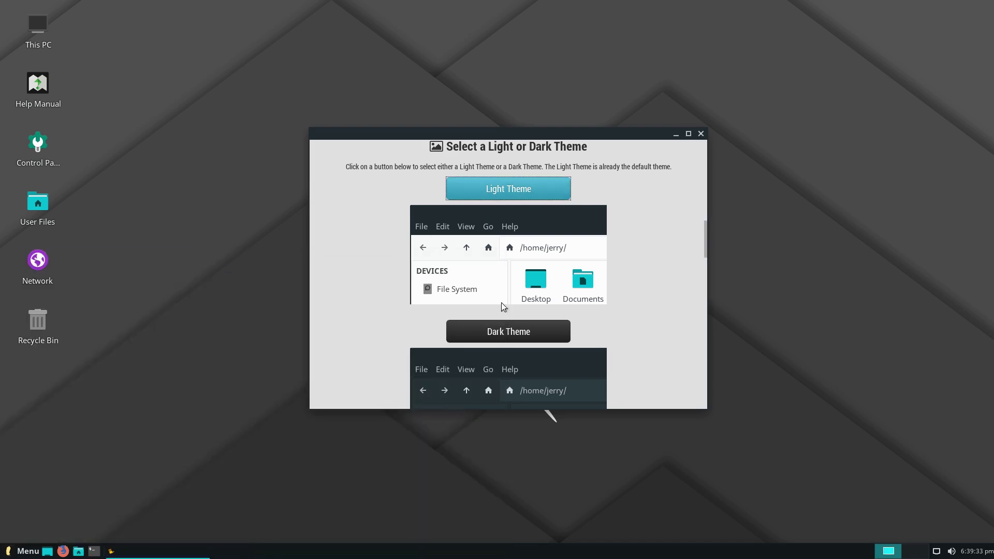
left_click(508, 337)
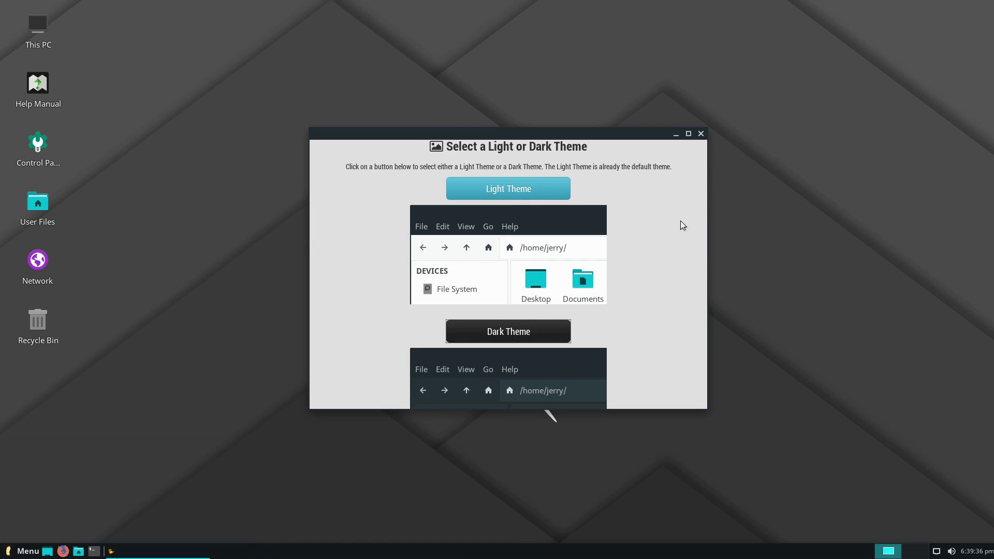
scroll(629, 262, "down", 5)
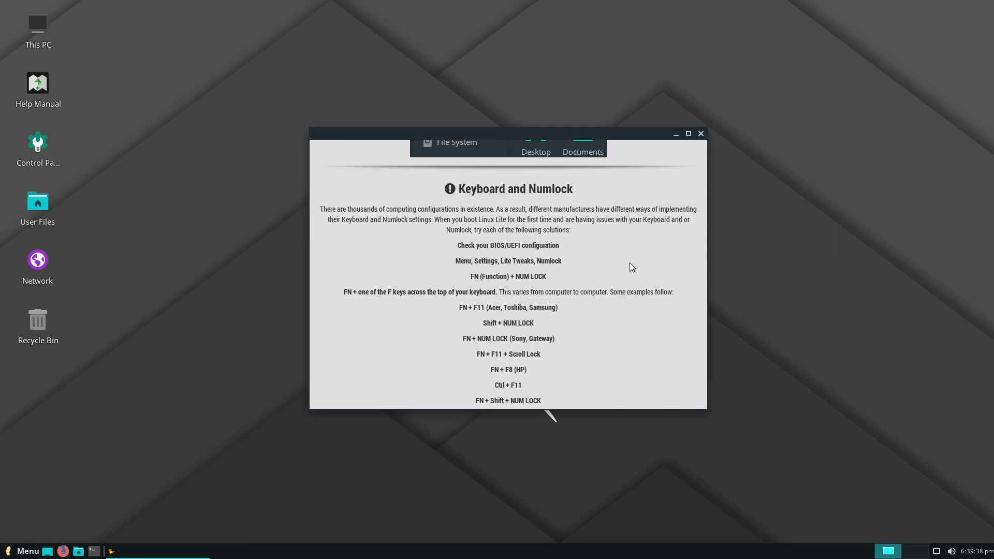
- Scroll past the Keyboard and Numlock and Upgrading notes to the Lite Software list
scroll(641, 255, "down", 1)
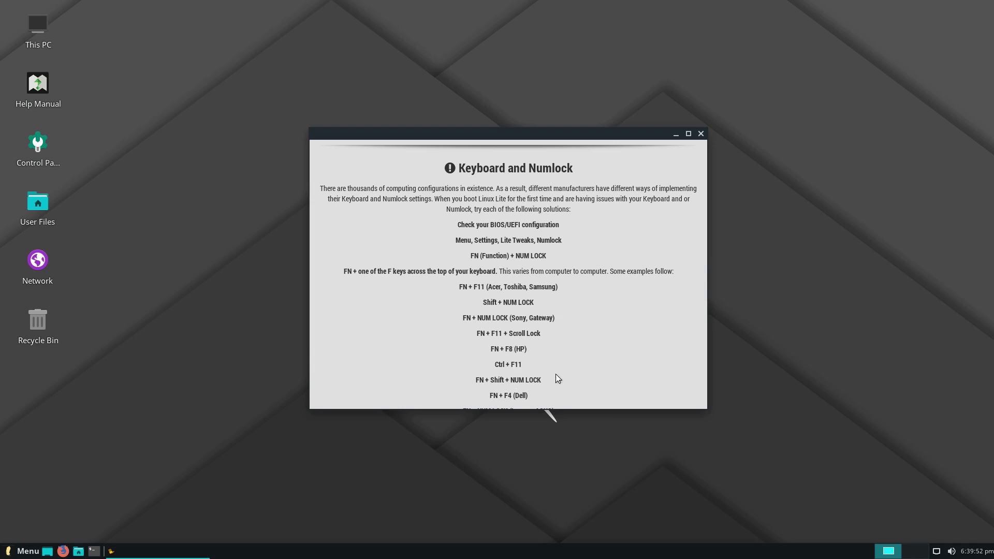
scroll(546, 374, "down", 1)
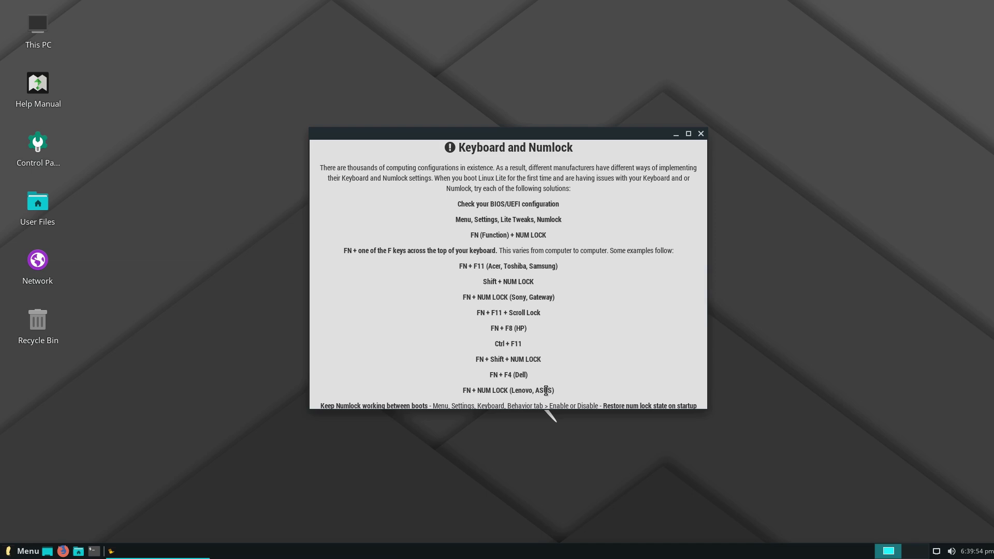
scroll(586, 368, "down", 3)
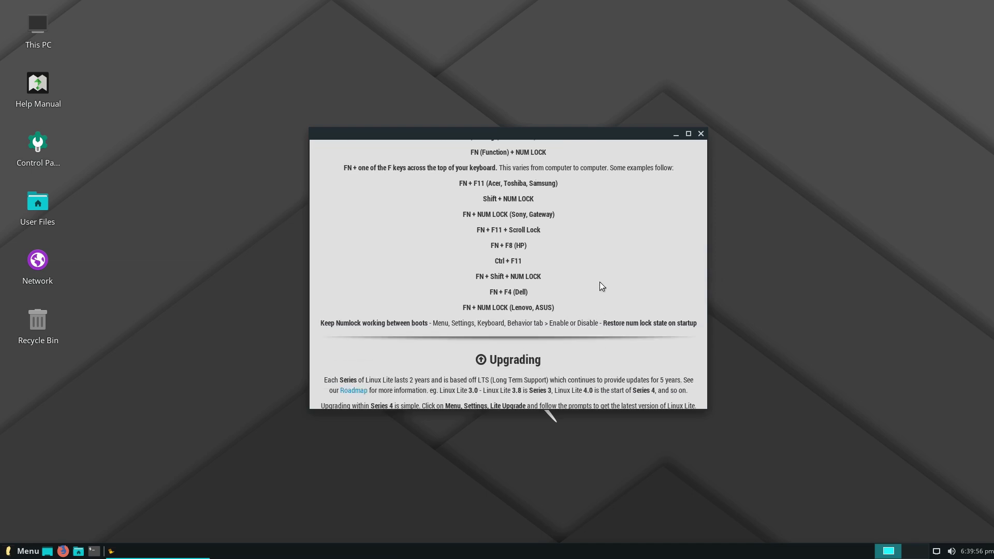
scroll(603, 282, "down", 5)
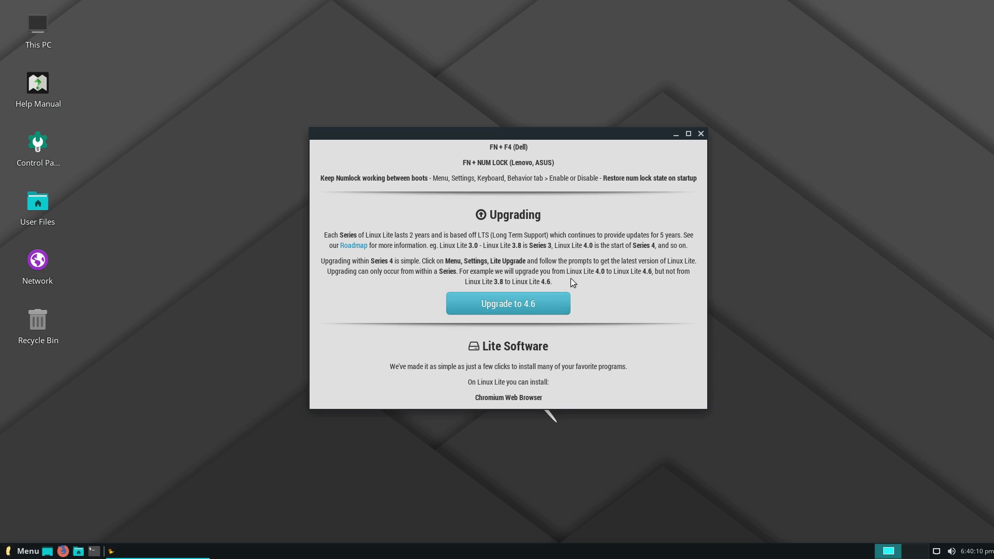
scroll(653, 280, "down", 1)
scroll(661, 264, "down", 5)
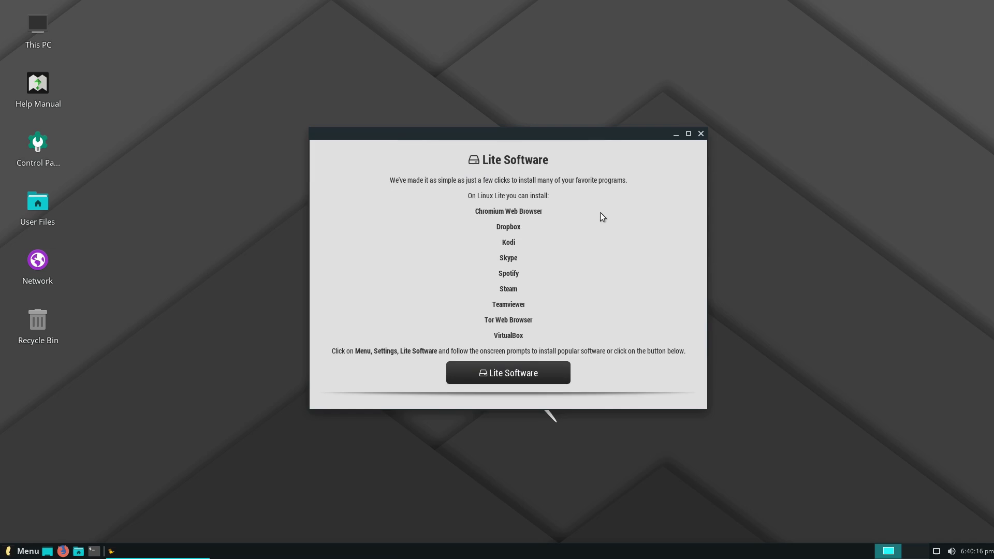
- Launch Lite Software with the administrator password, update sources, and choose Install Software
left_click(525, 375)
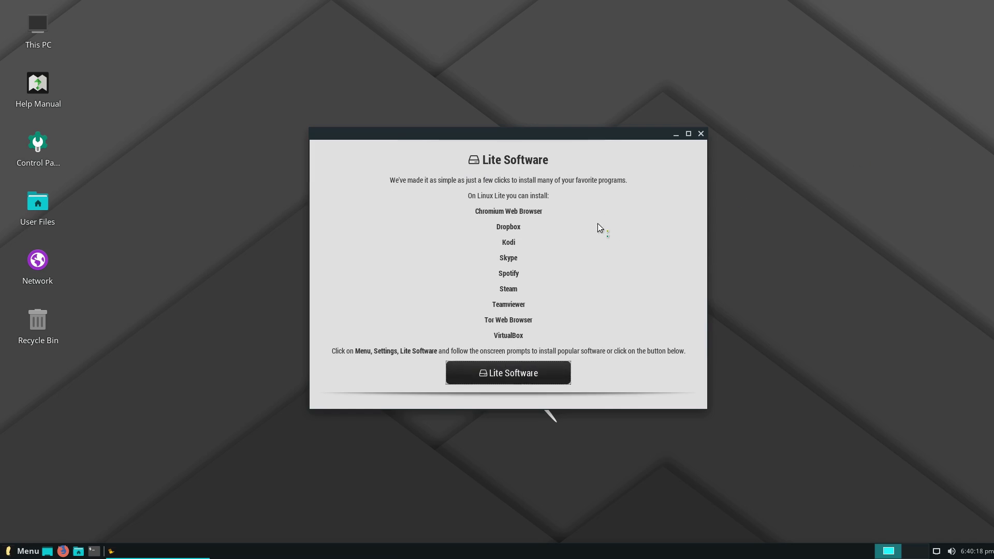
type("***")
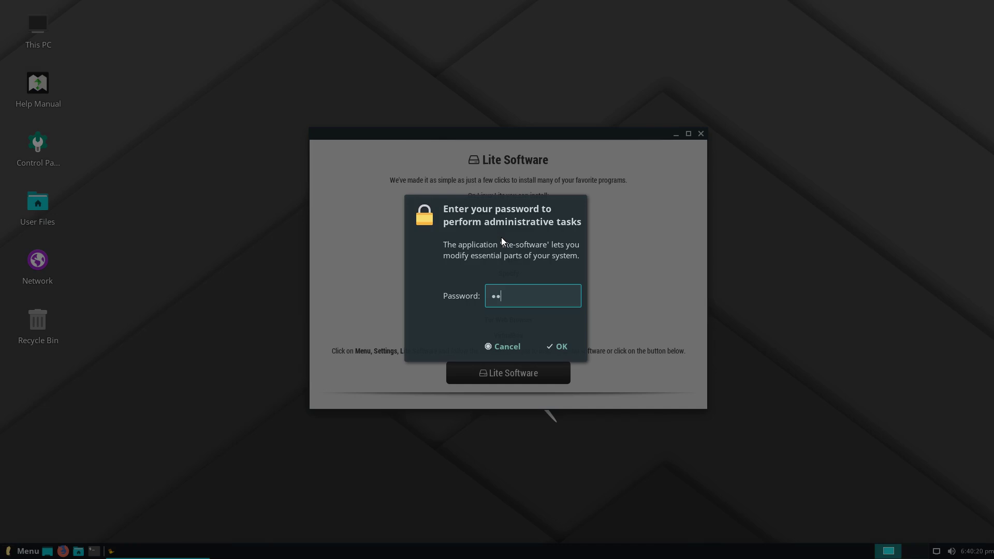
key("Return")
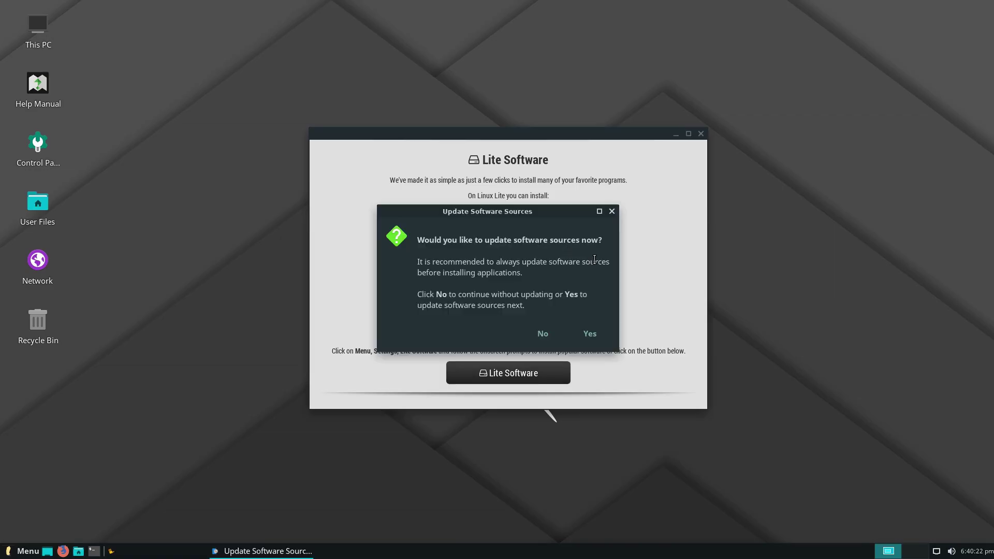
left_click(597, 326)
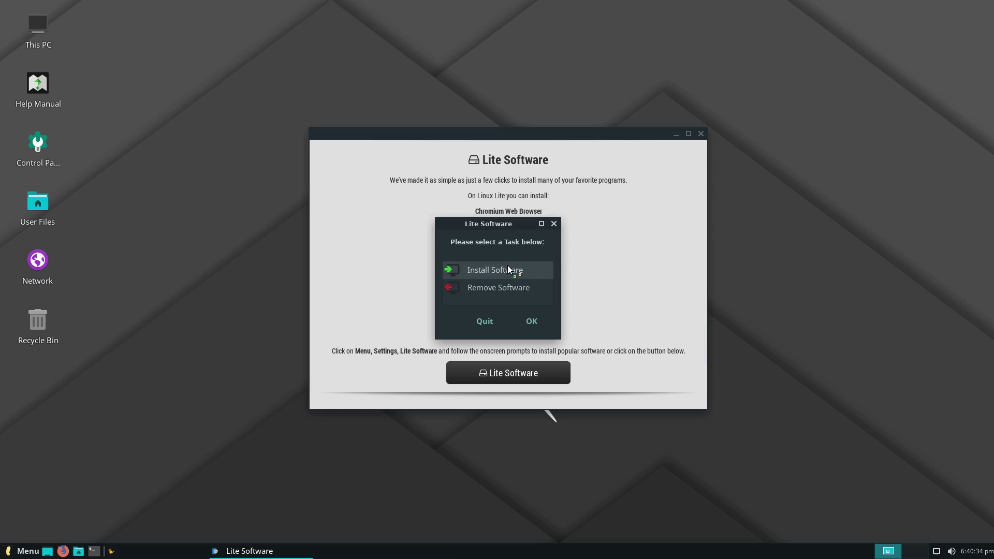
left_click(507, 267)
left_click(531, 320)
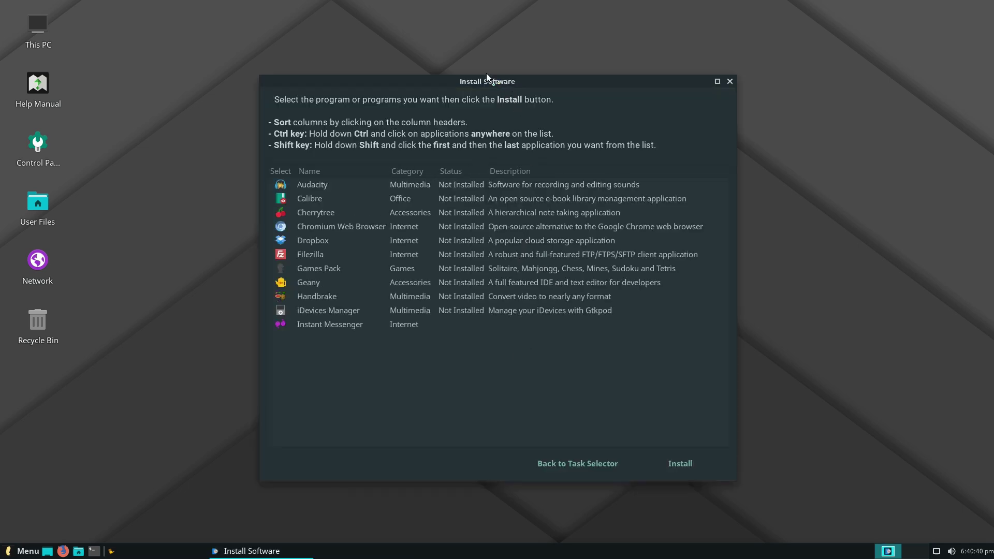
- Move the Install Software window and scroll through the programs from Audacity onward
left_click_drag(479, 83, 552, 59)
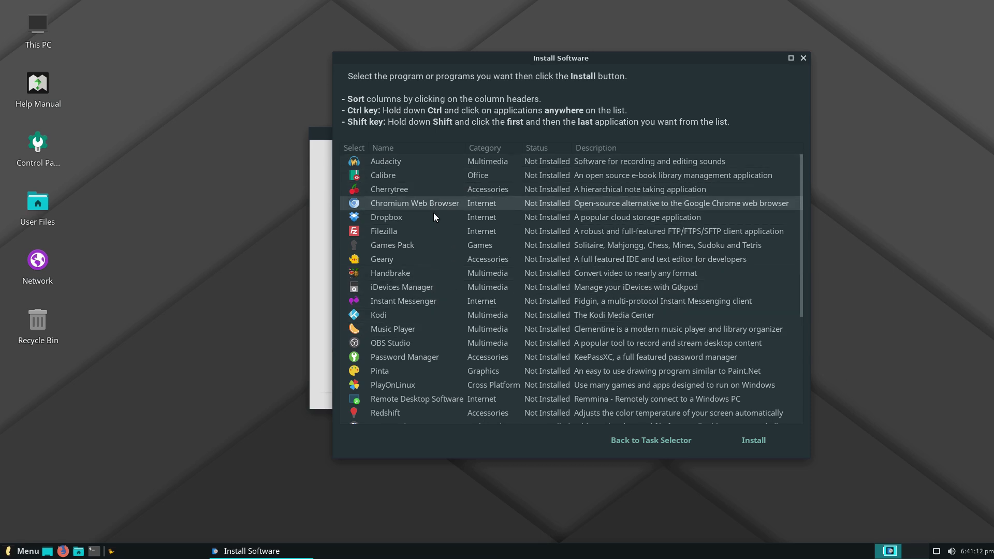
scroll(434, 321, "down", 5)
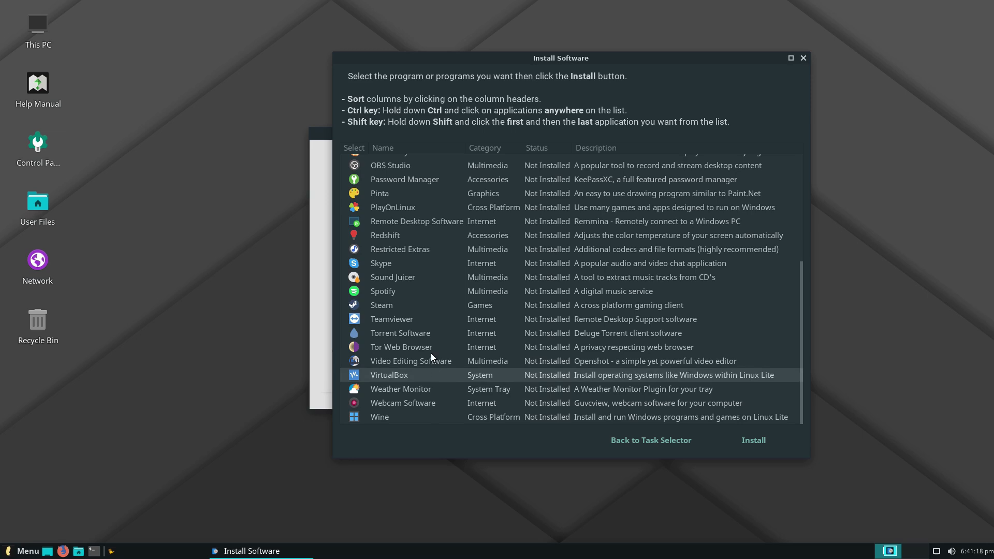
scroll(448, 262, "up", 3)
scroll(448, 263, "up", 2)
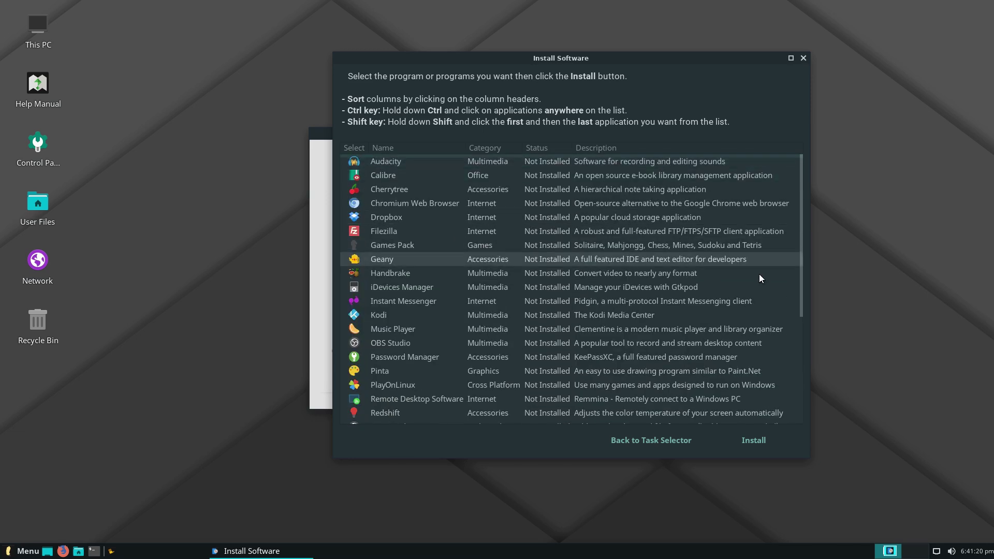
- Quit Lite Software, scroll to Hardware Recommendations, and close the welcome guide
left_click(803, 58)
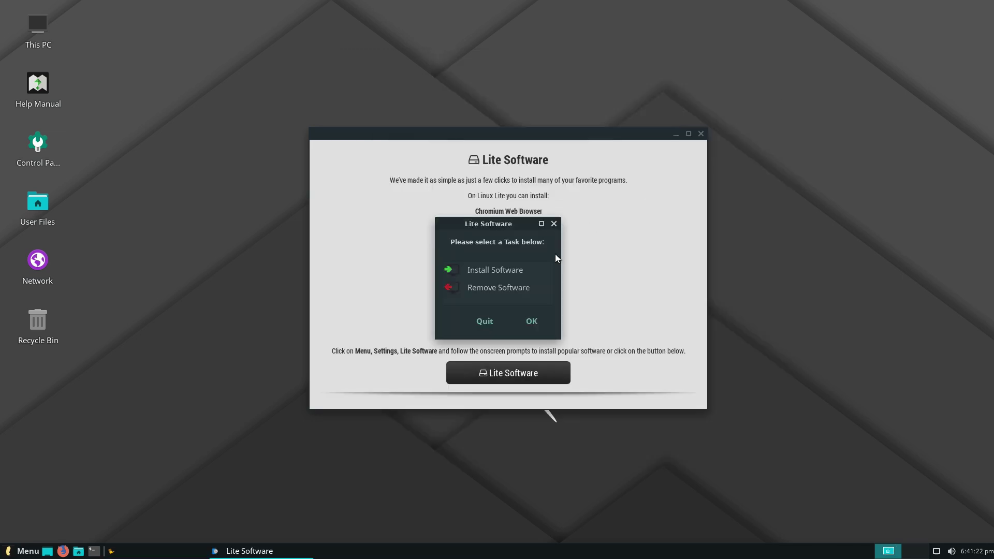
left_click(482, 321)
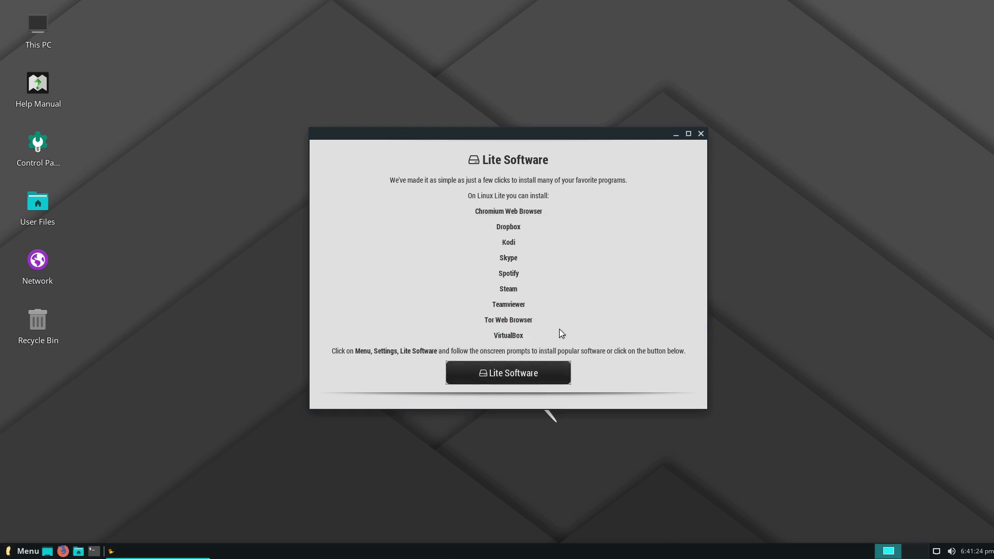
scroll(562, 326, "down", 5)
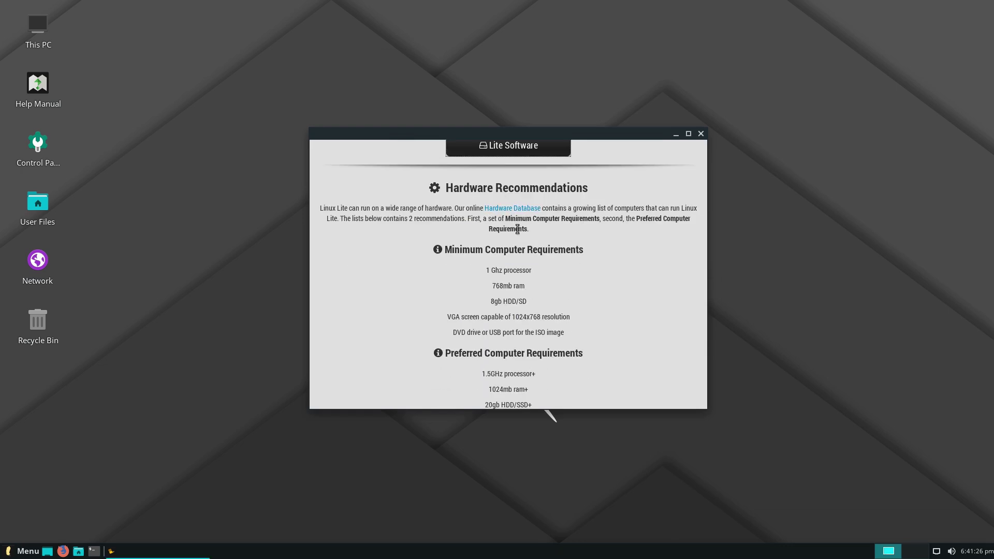
scroll(518, 230, "down", 2)
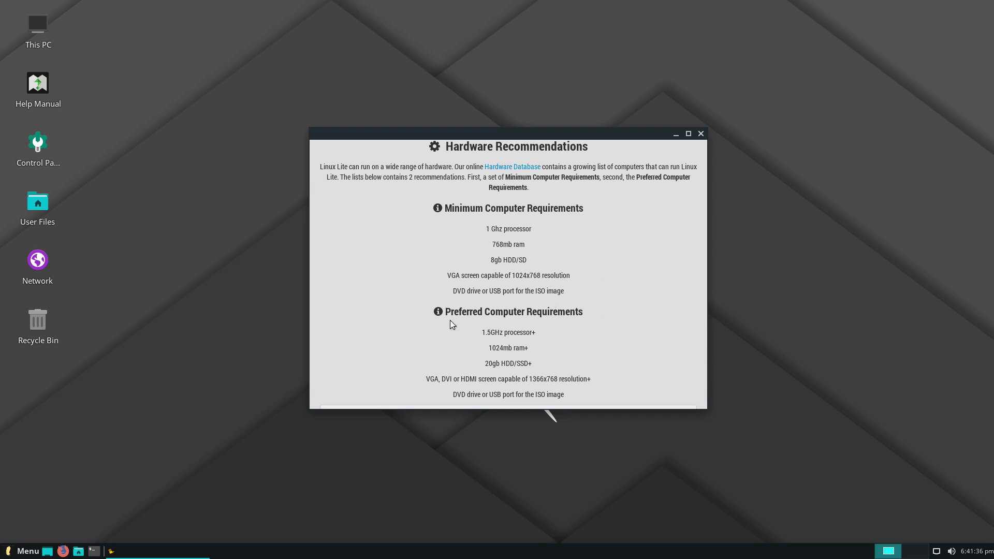
scroll(588, 303, "down", 3)
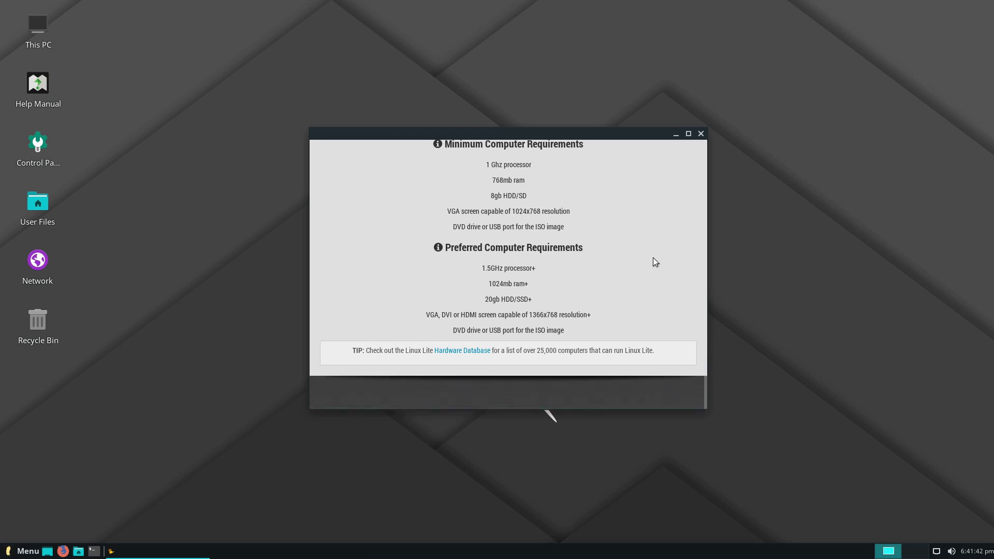
left_click(701, 134)
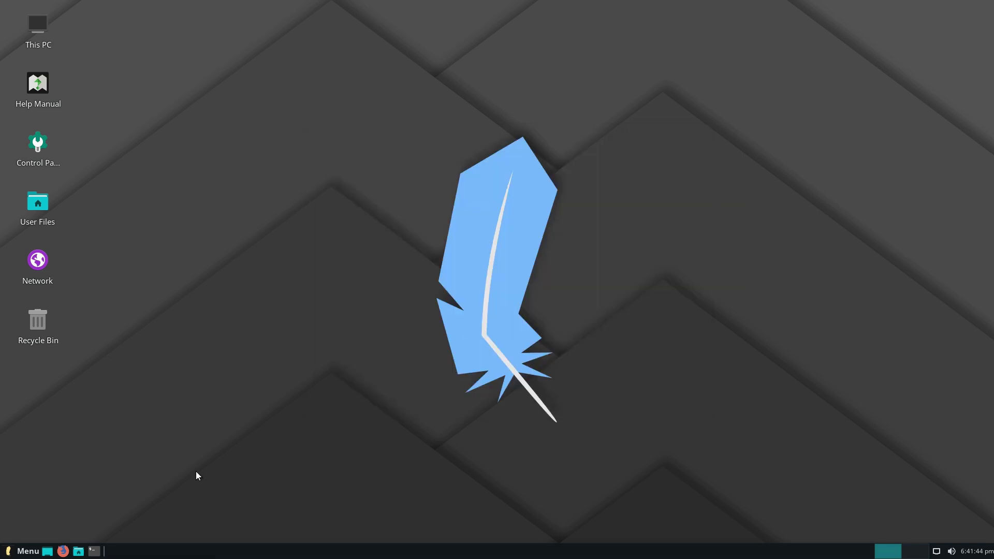
- Launch Synaptic Package Manager from the menu search 'syn', authenticating with the administrator password
left_click(24, 552)
left_click(57, 363)
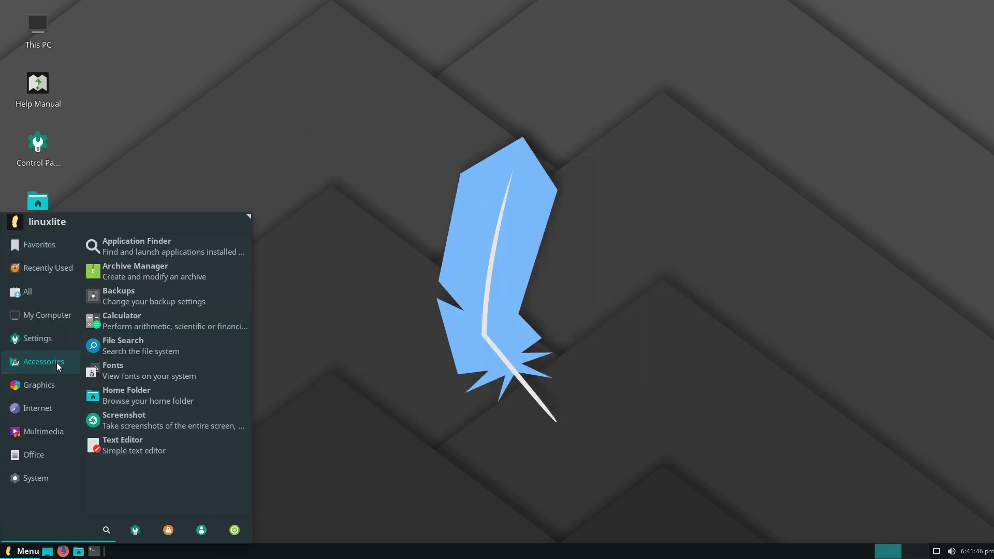
type("syn")
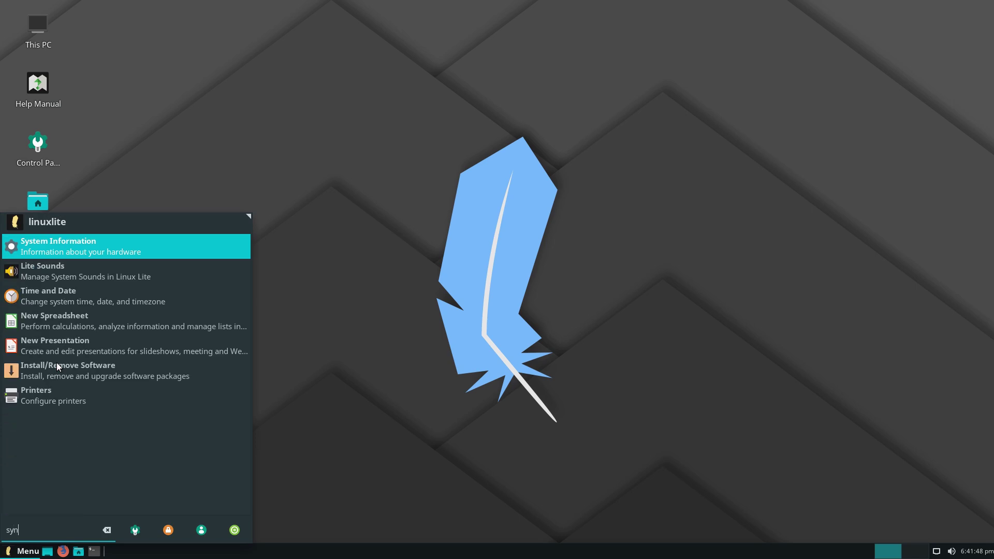
left_click(94, 374)
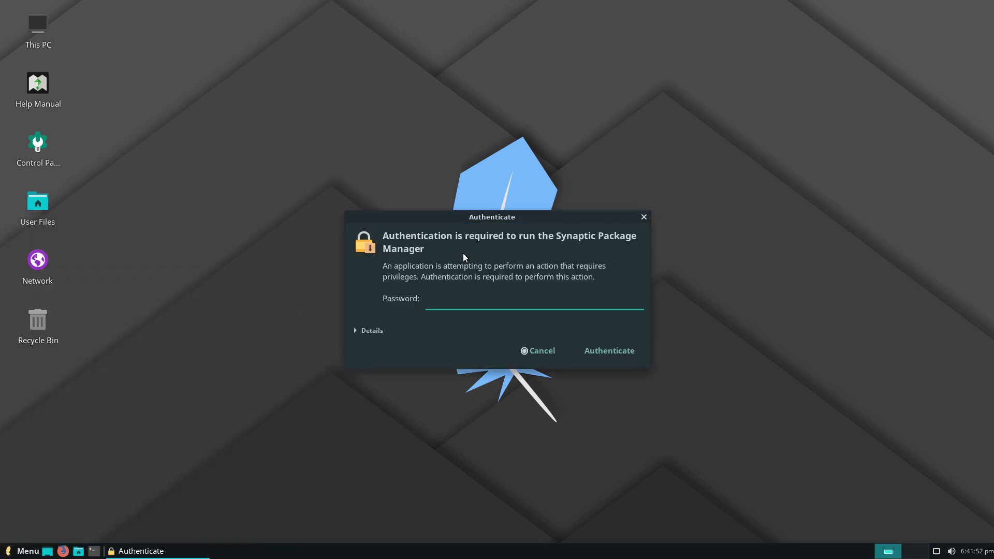
type("•••")
key("Return")
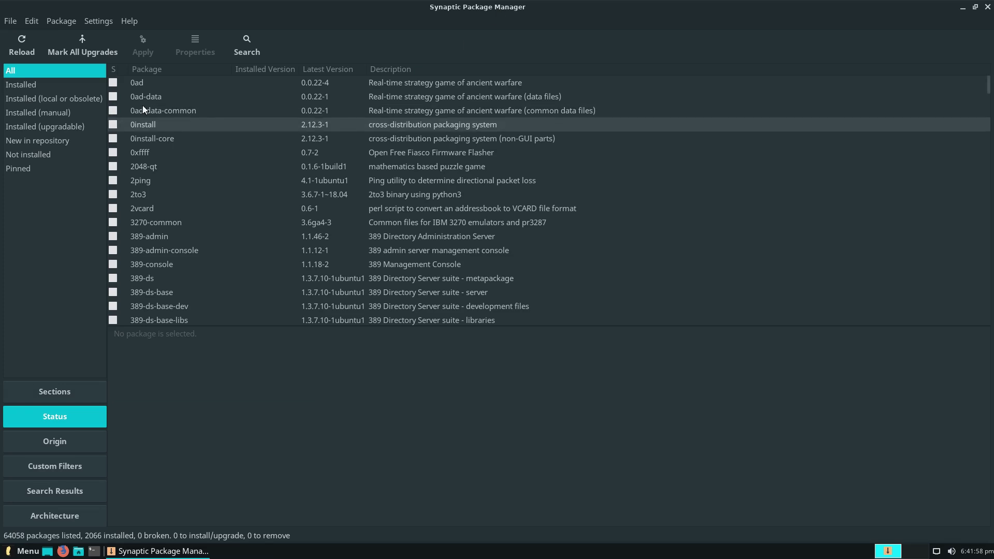
- Browse Synaptic's package list and bring up its Find dialog
scroll(263, 213, "down", 5)
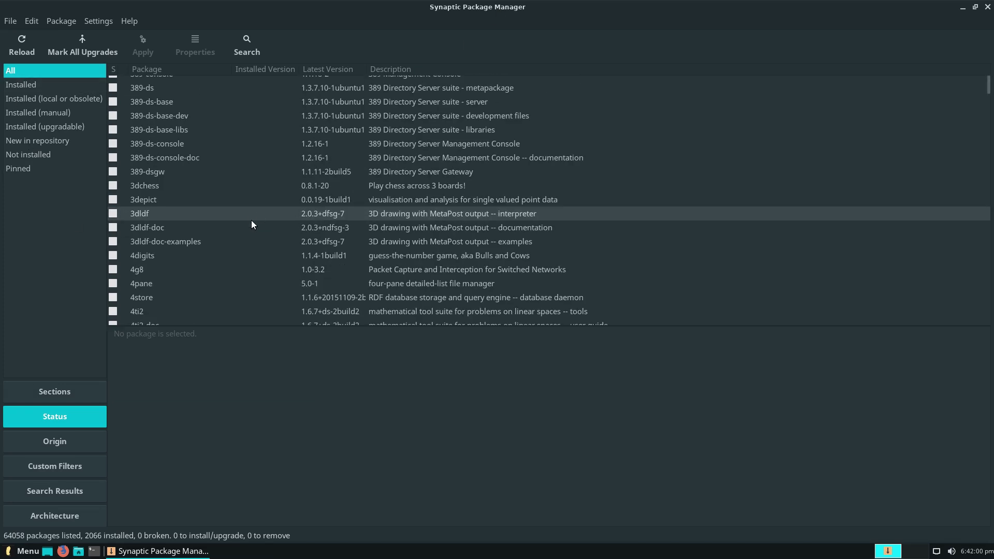
scroll(251, 219, "down", 3)
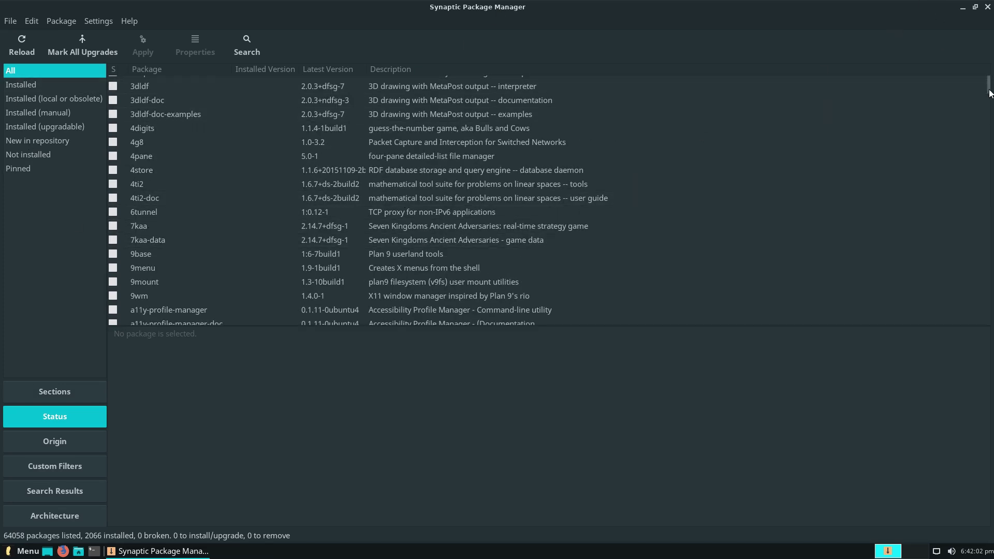
left_click_drag(986, 86, 784, 39)
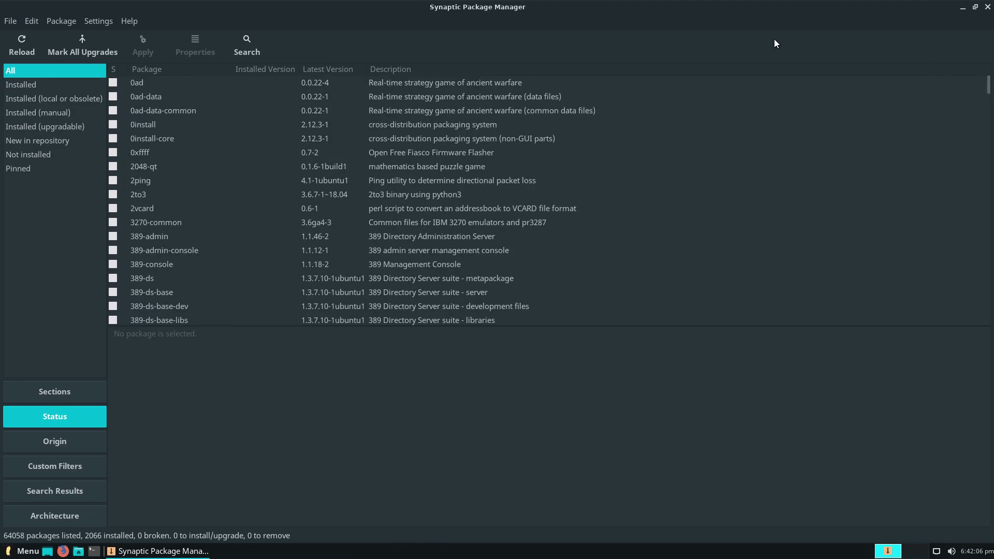
left_click(250, 49)
- Search Synaptic for 'libreoffice', fixing the typo, and scroll to the 343 matching packages
type("lib")
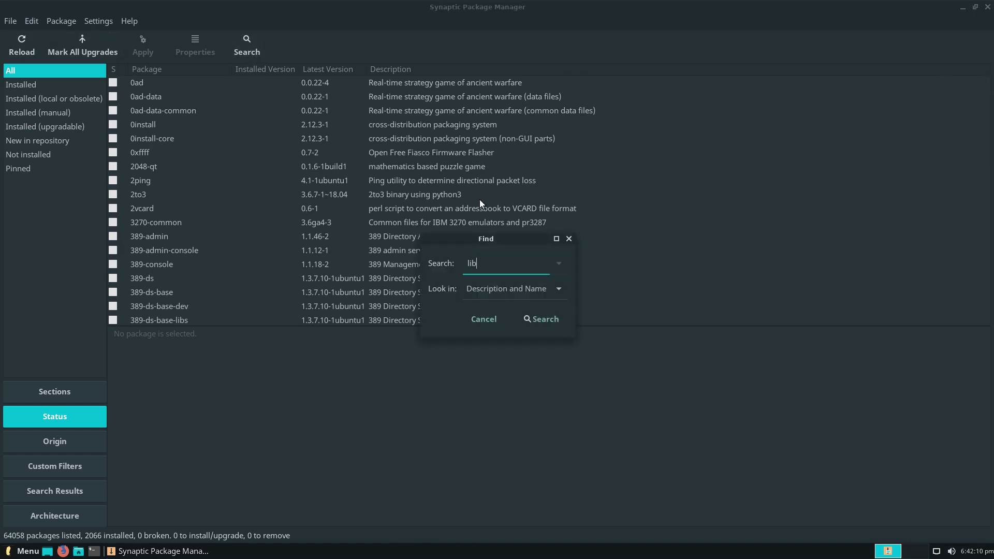
type("reopffice")
key("Return")
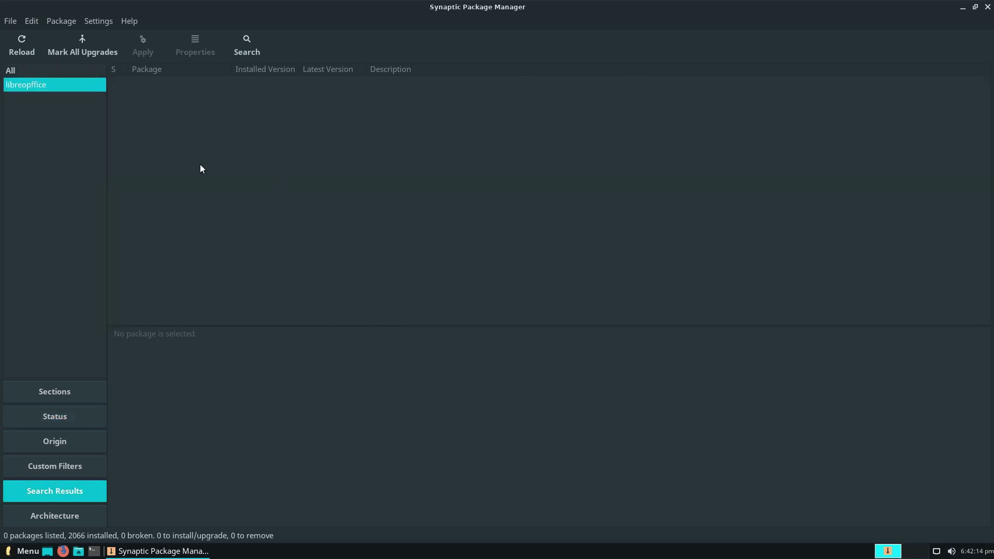
left_click(234, 51)
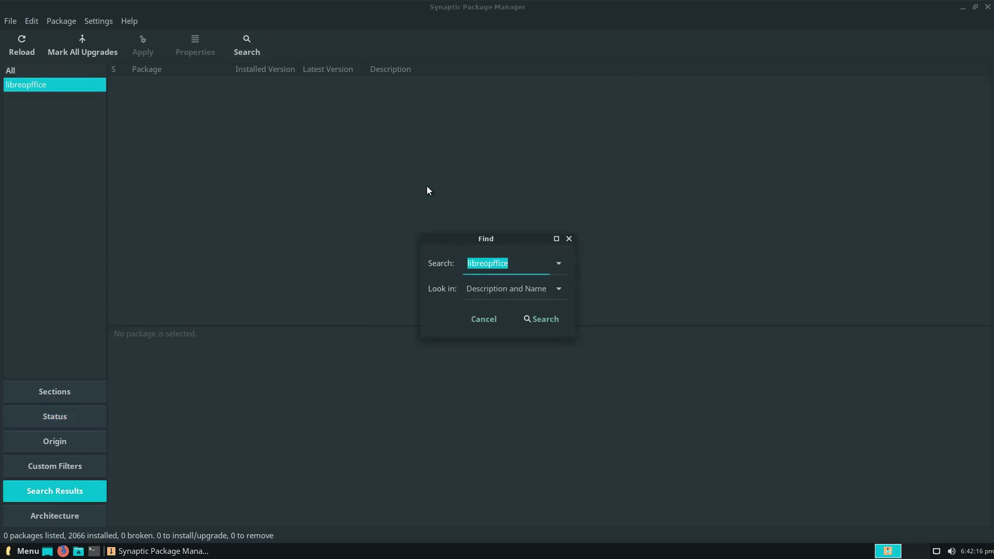
key("End")
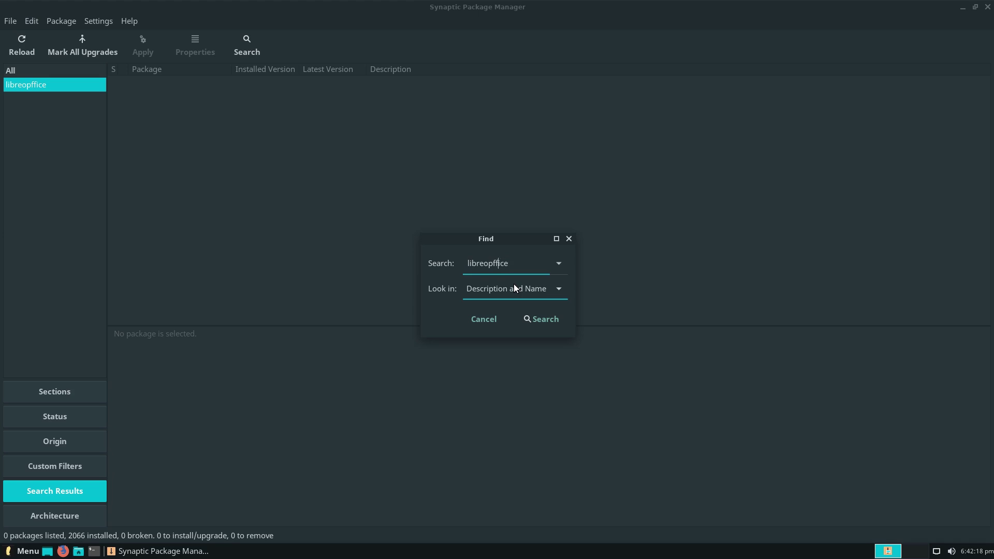
key("BackSpace")
key("Return")
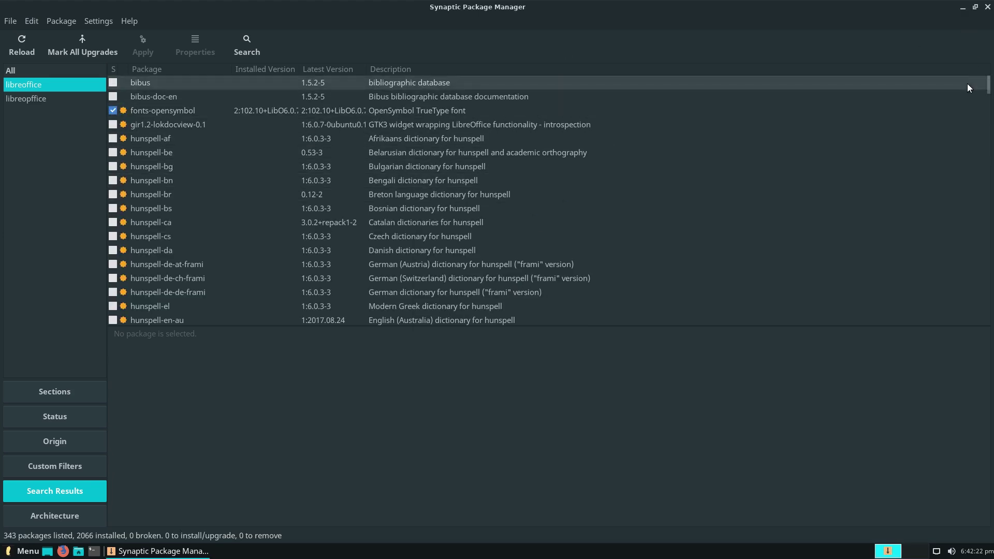
left_click_drag(989, 85, 952, 153)
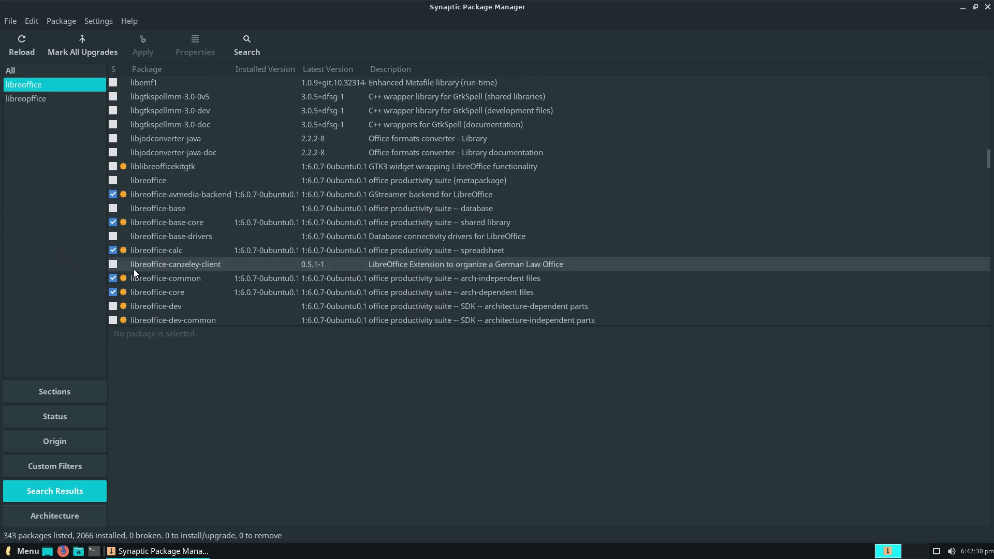
left_click(21, 551)
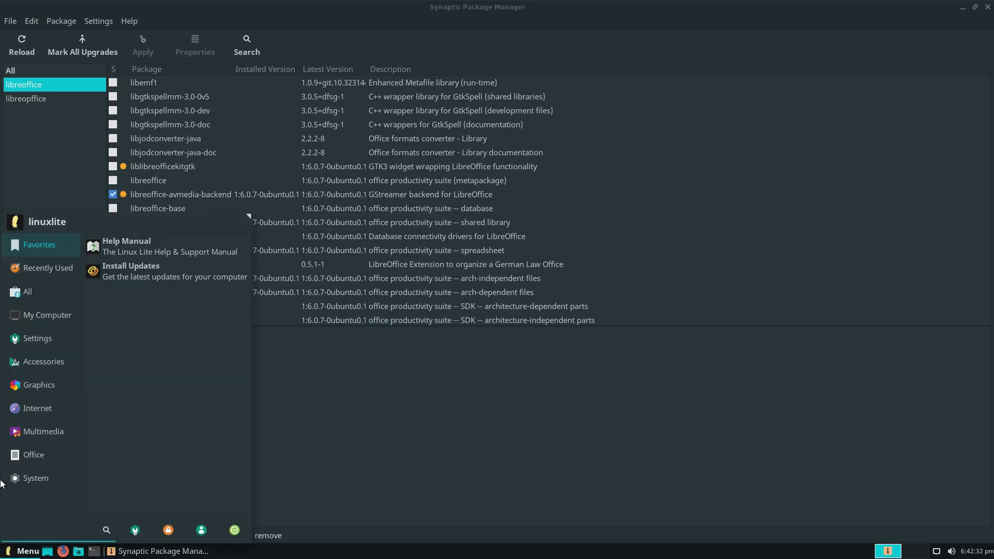
- Search the application menu for 'libre' to find the LibreOffice launchers
type("libre")
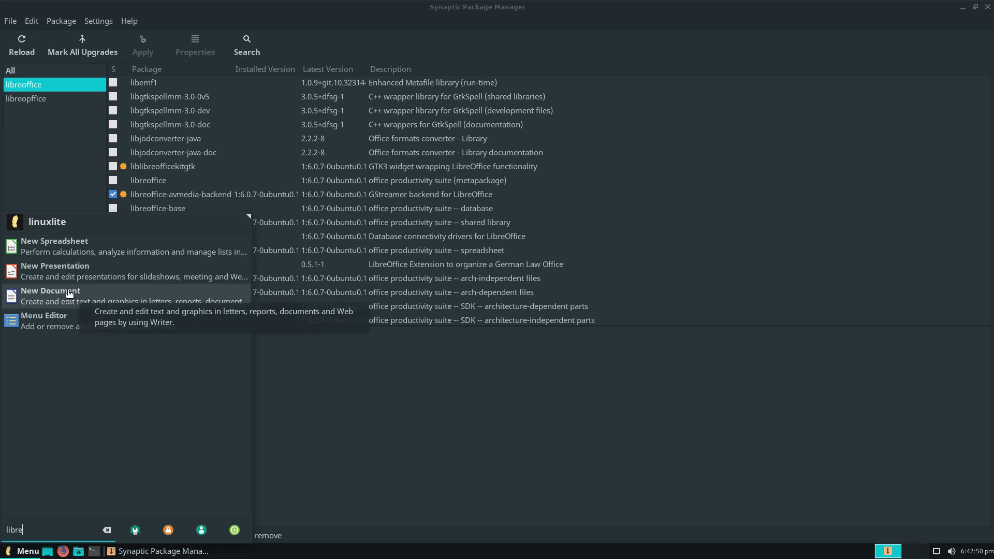
left_click(106, 530)
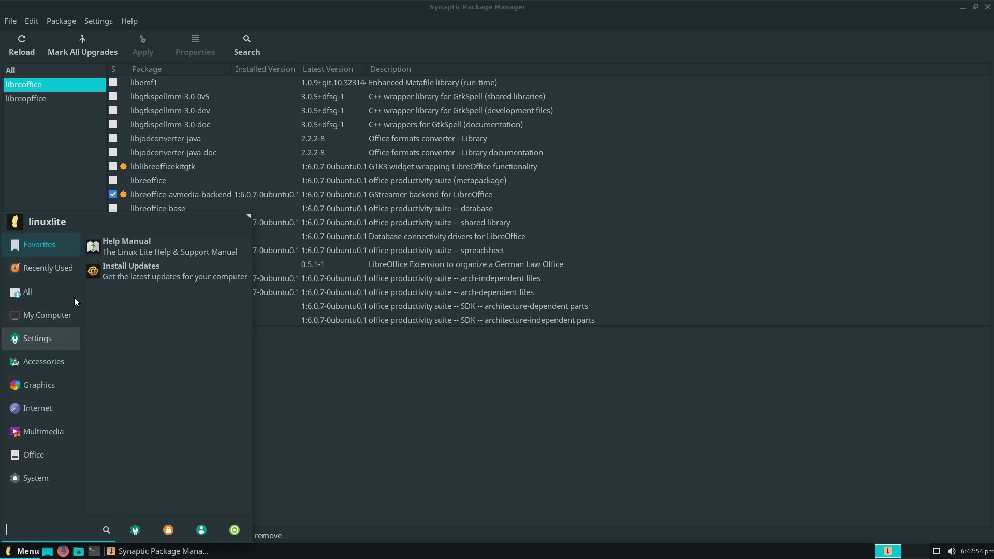
- Browse the My Computer, Favorites and other application menu categories
left_click(40, 315)
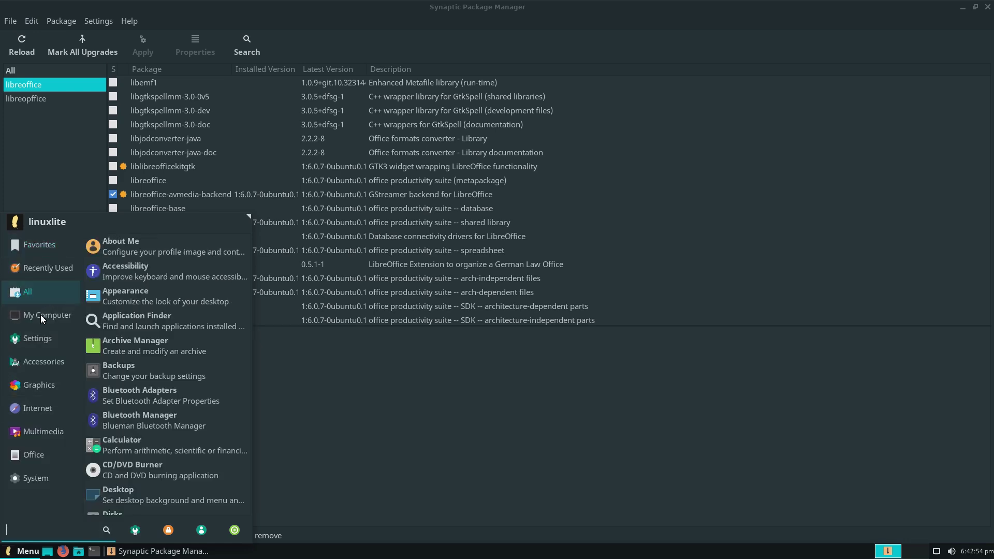
left_click(41, 246)
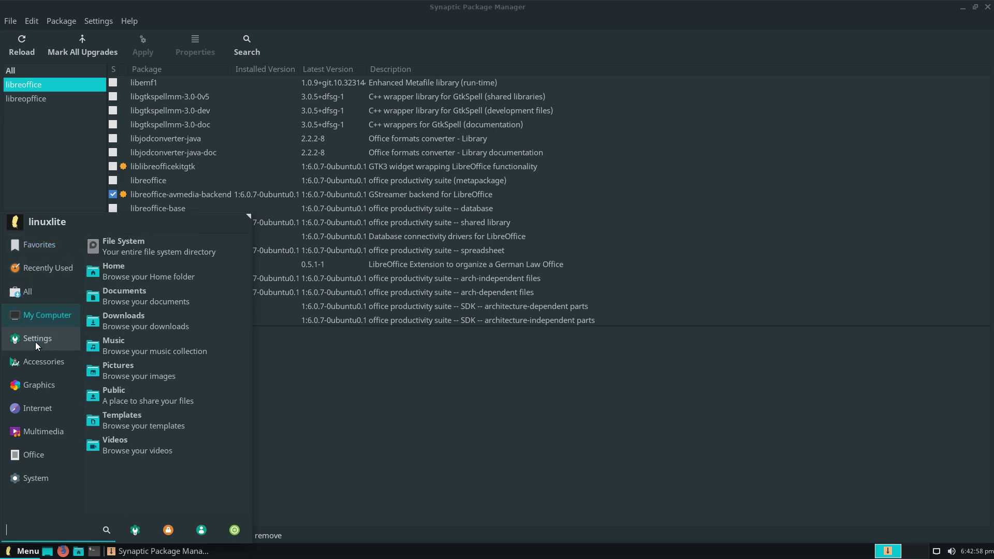
mouse_move(47, 389)
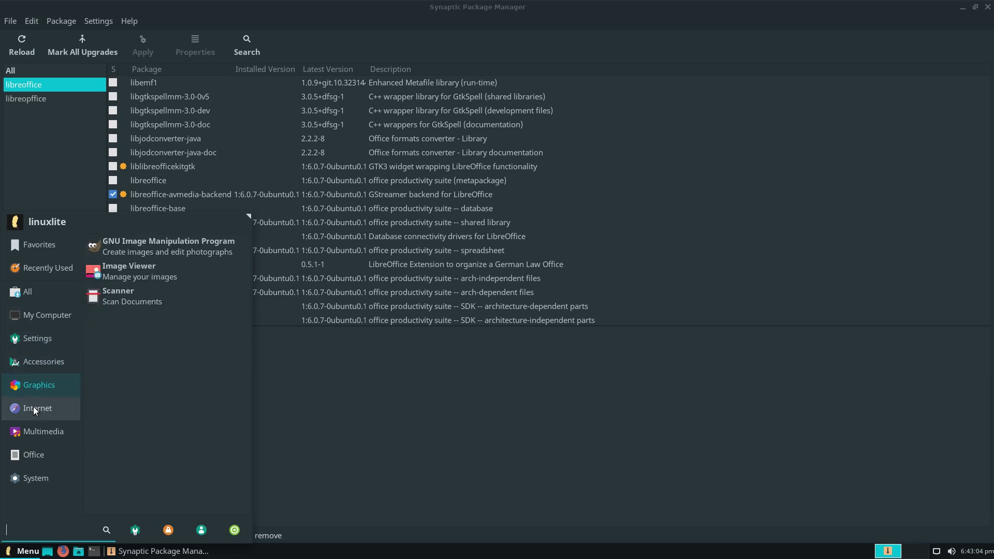
mouse_move(33, 407)
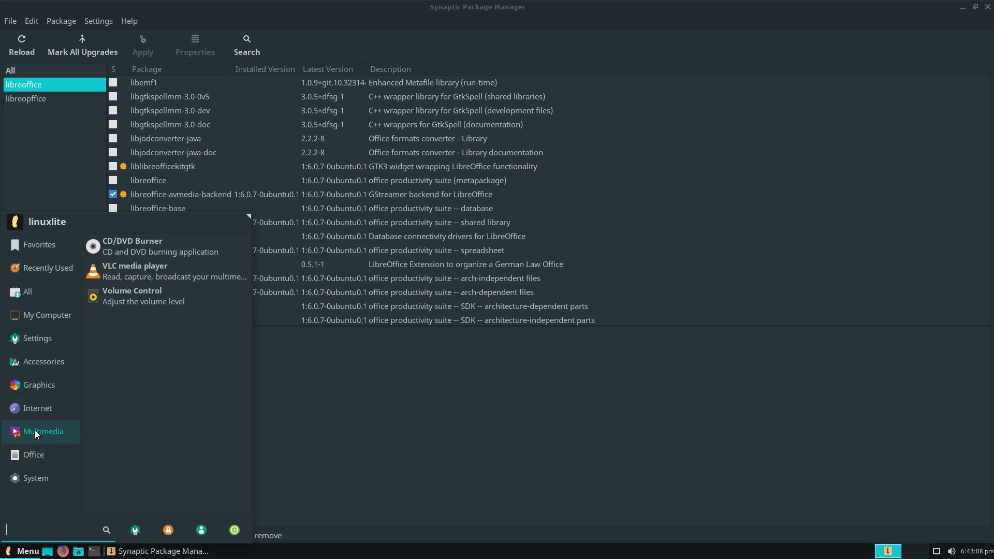
mouse_move(35, 455)
- Look at Multimedia, then launch Task Manager from the System category
mouse_move(35, 432)
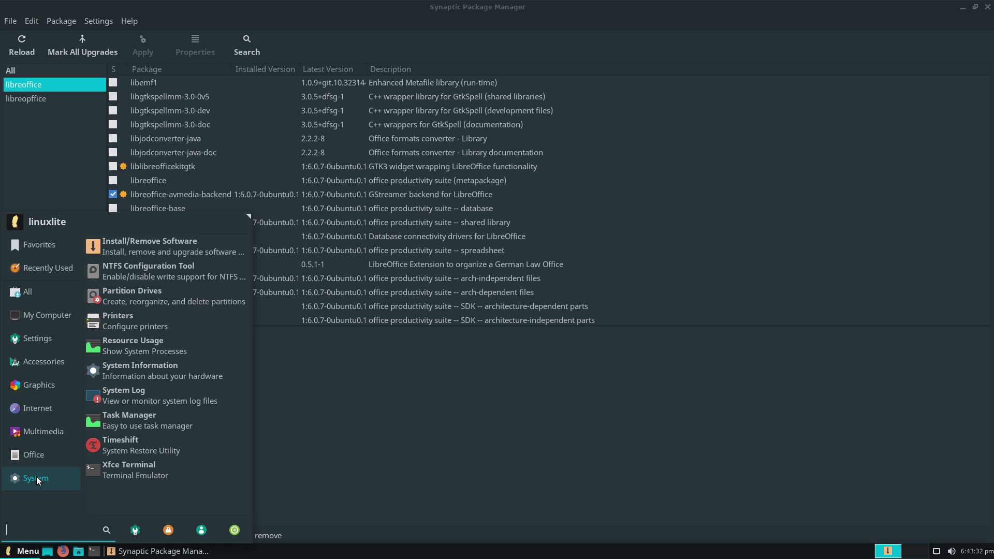
left_click(57, 432)
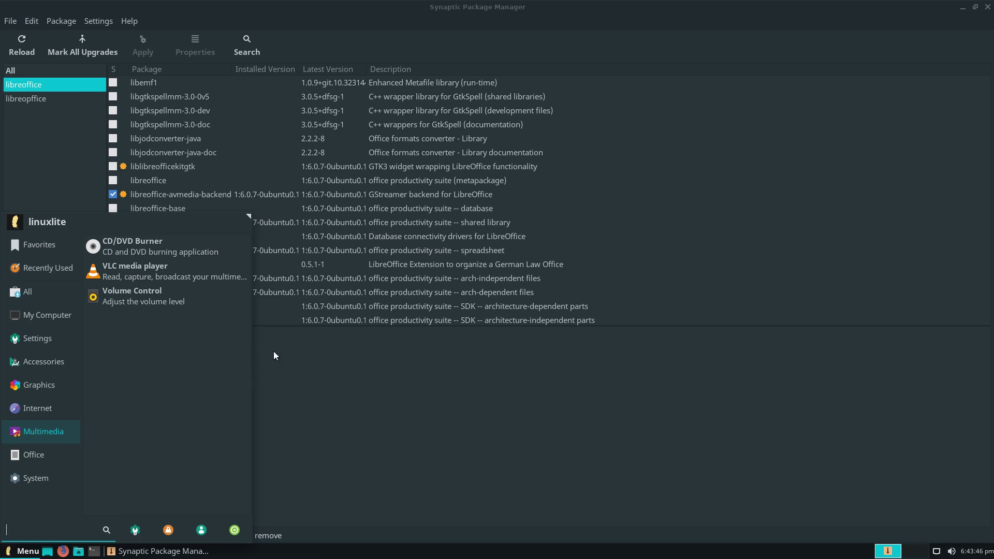
left_click(31, 478)
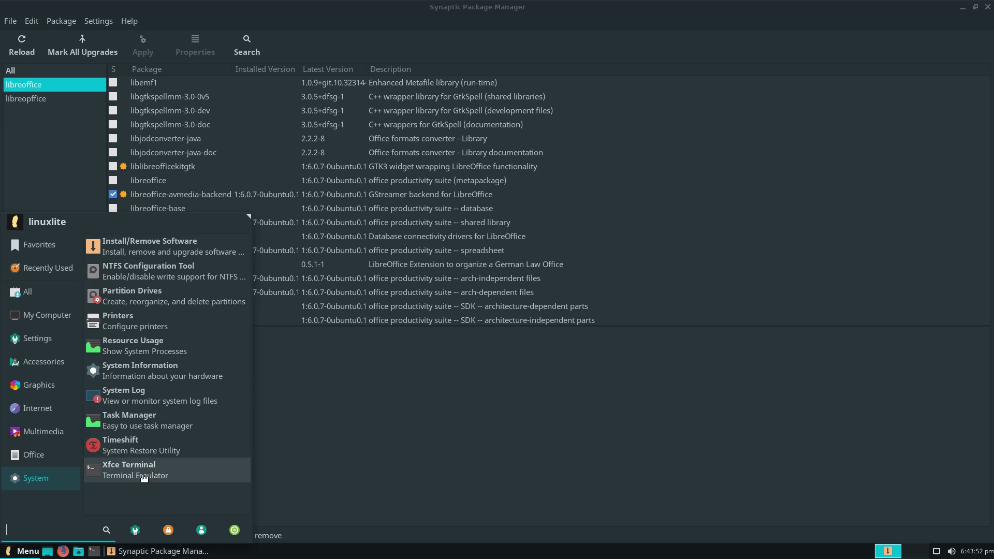
left_click(136, 429)
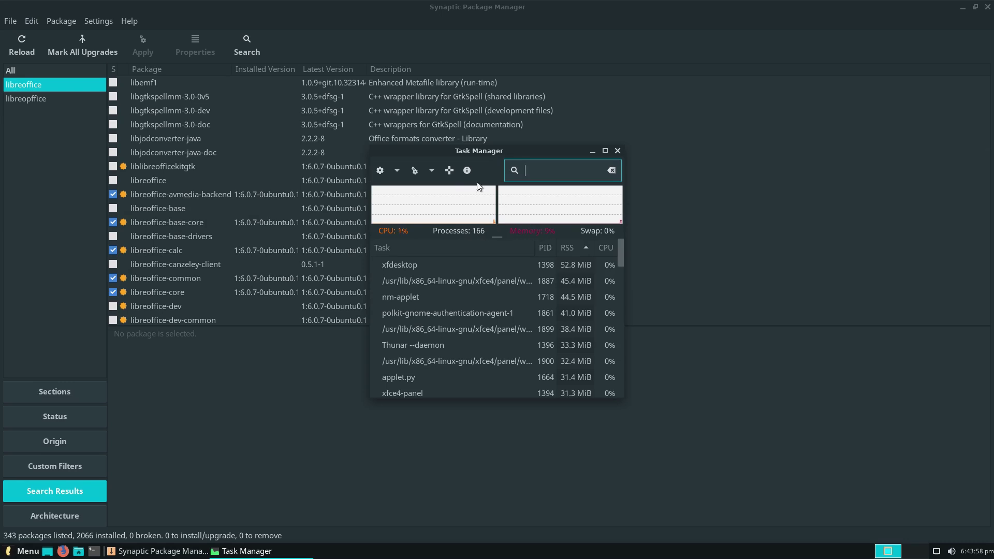
- Close Task Manager and Synaptic, then list All applications in the menu
left_click(619, 150)
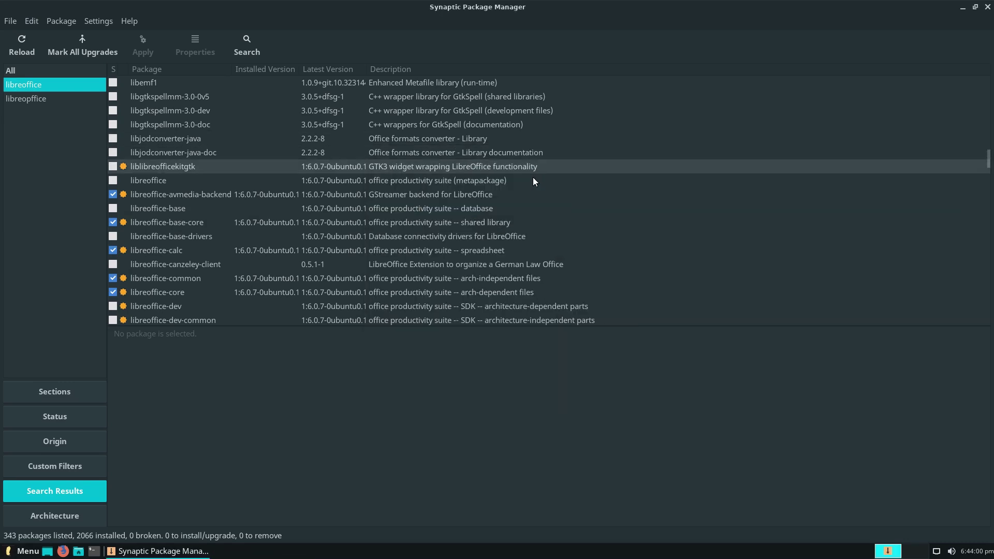
left_click(985, 6)
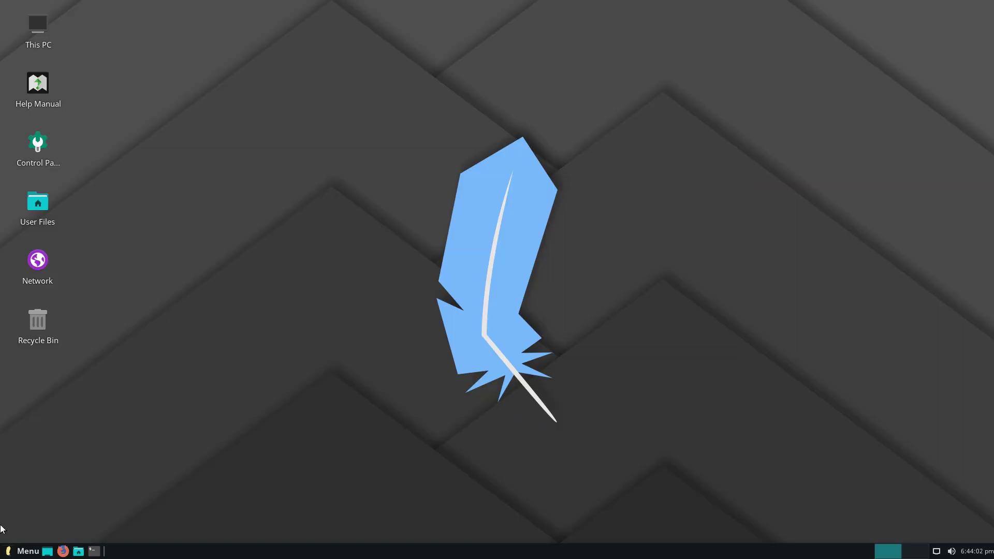
left_click(26, 551)
left_click(39, 458)
left_click(35, 476)
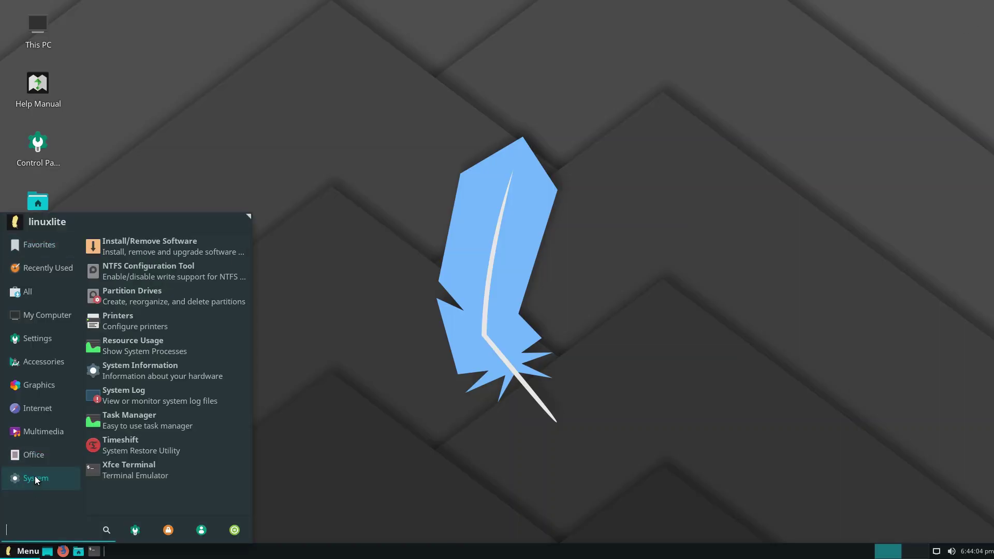
left_click(49, 291)
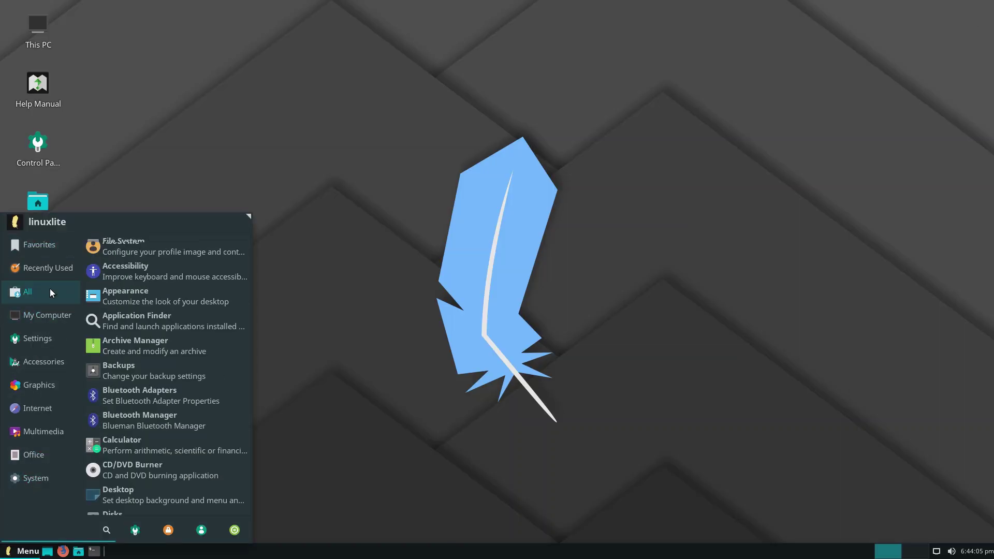
- Open Xfce Settings Manager and scroll through its Personal, Hardware, System and Other categories
left_click(135, 531)
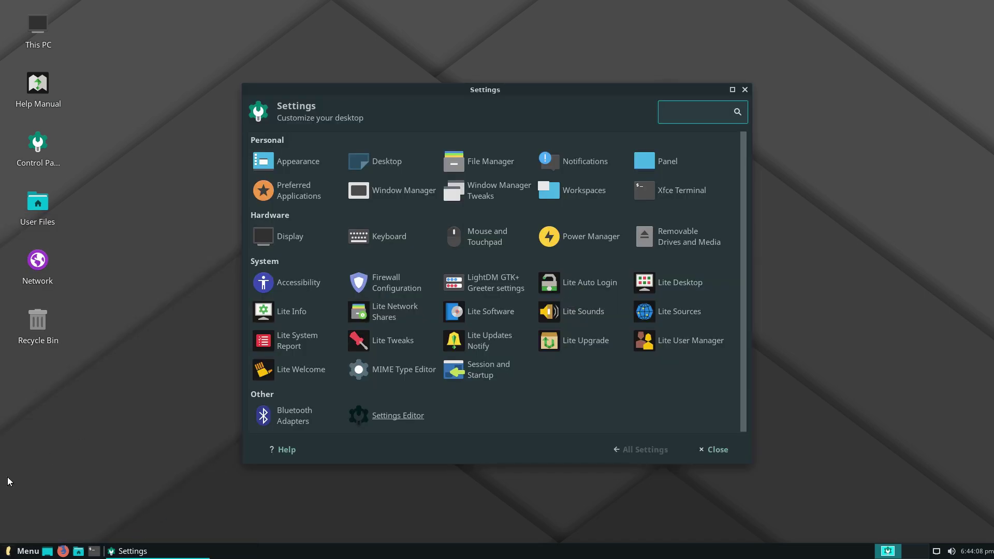
left_click(11, 551)
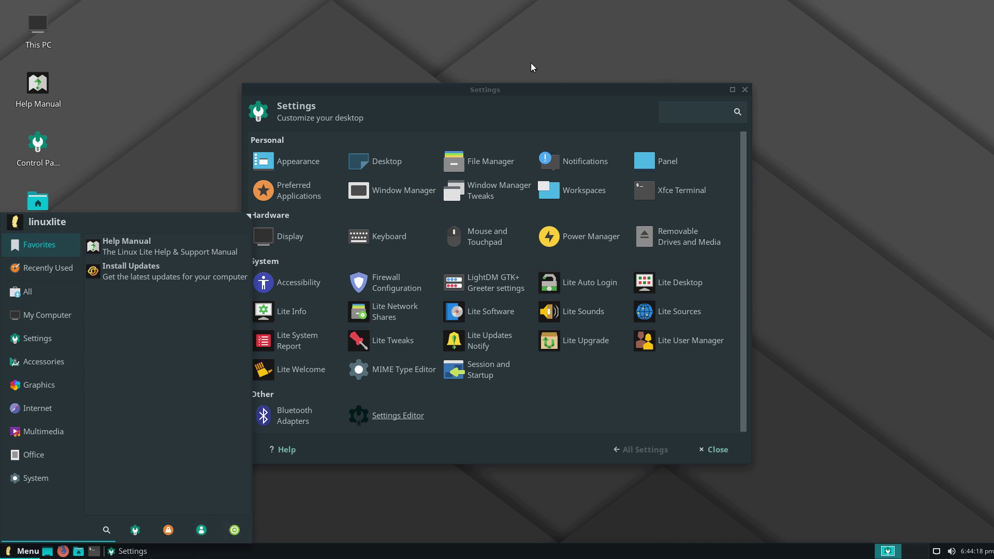
left_click(531, 96)
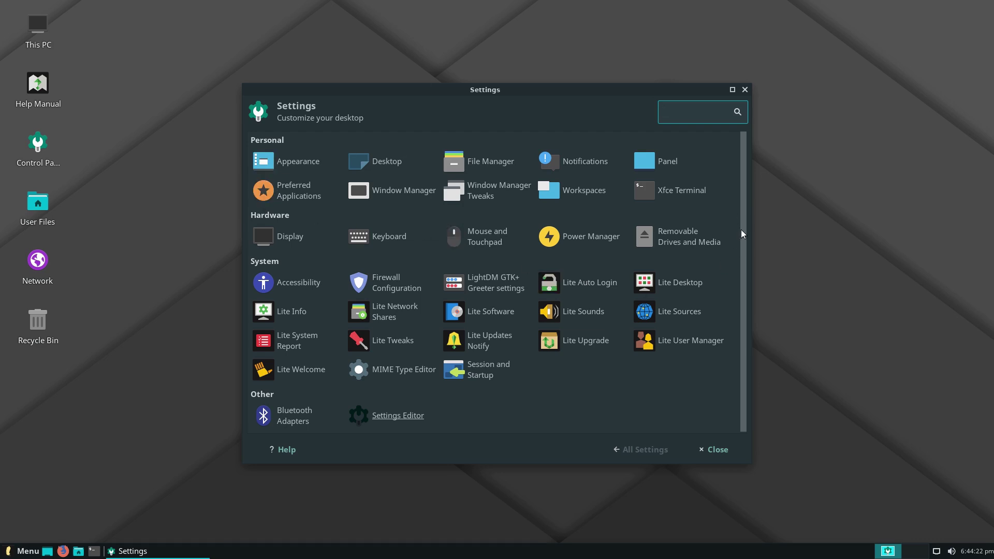
scroll(742, 238, "down", 1)
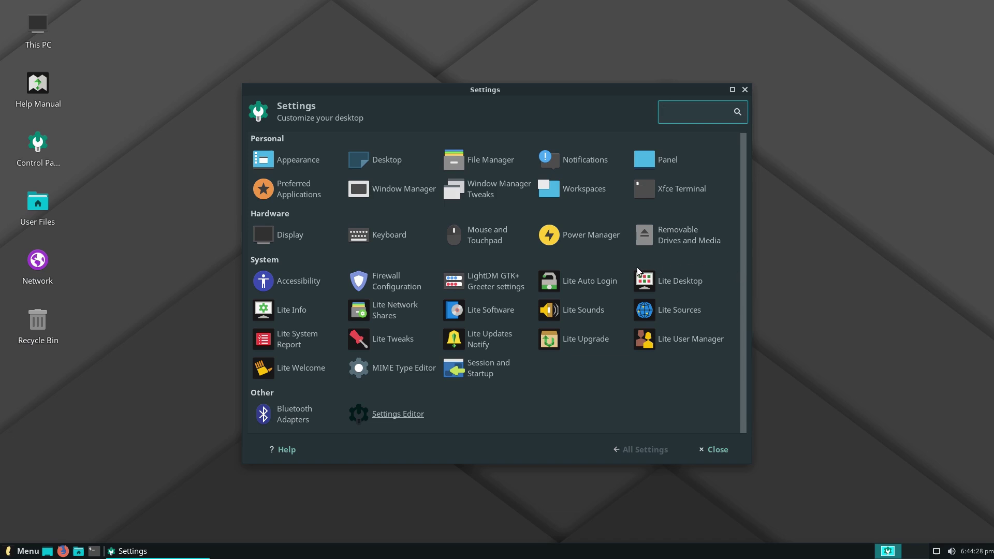
scroll(635, 267, "up", 1)
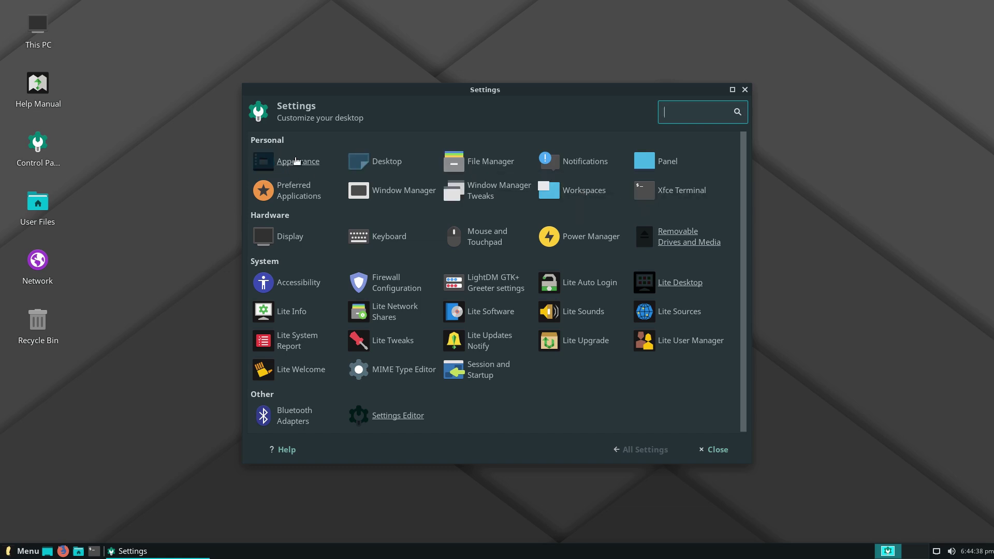
left_click(310, 169)
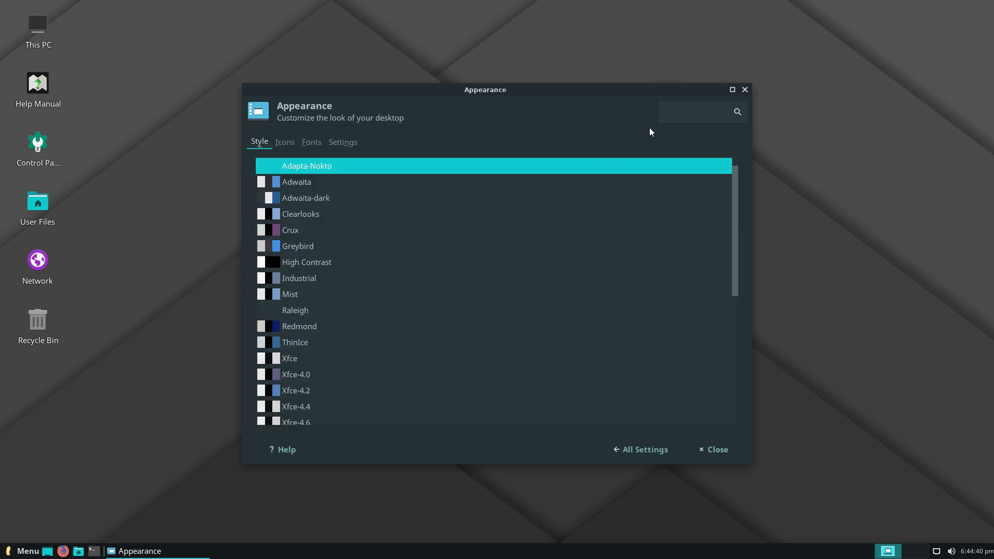
left_click_drag(734, 213, 742, 394)
left_click_drag(756, 341, 617, 139)
left_click(293, 144)
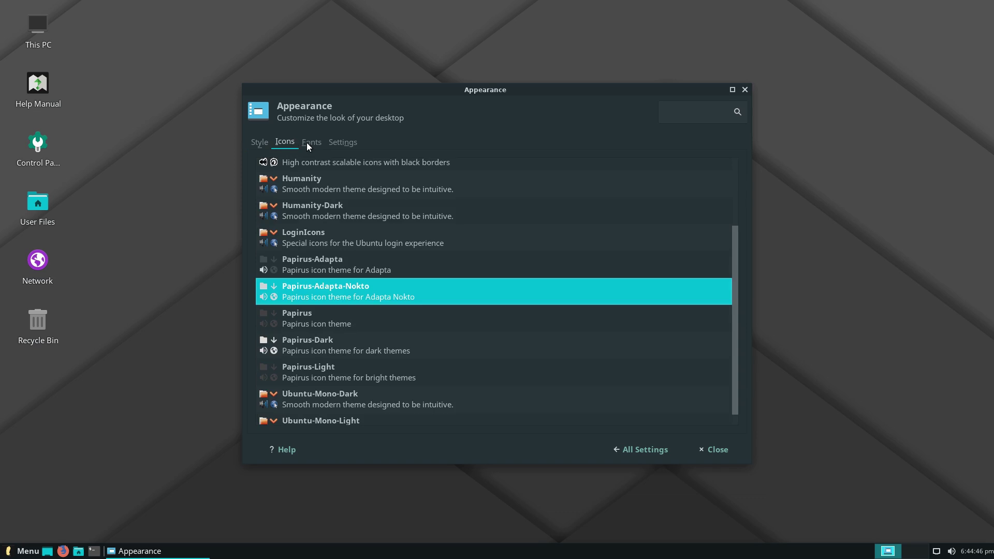
left_click(310, 143)
left_click(353, 144)
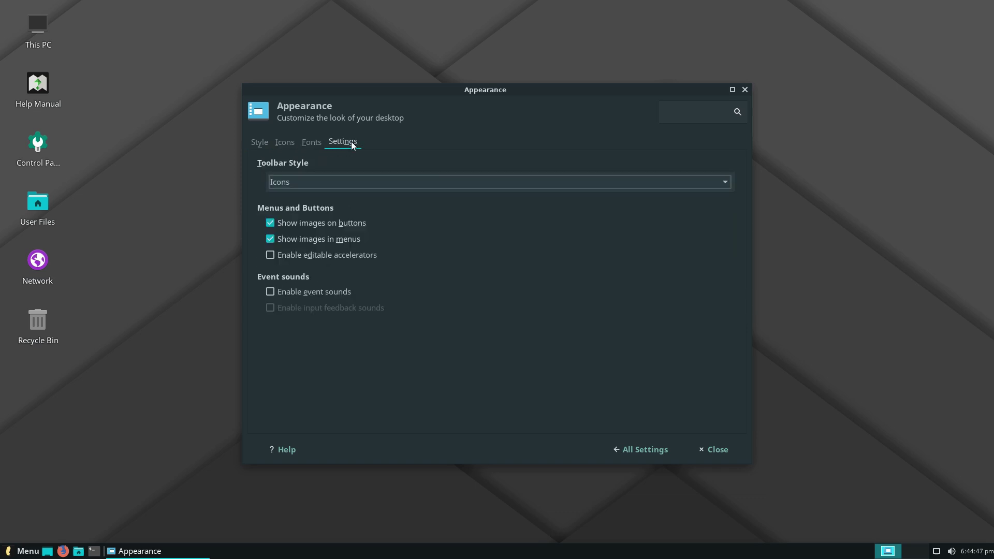
left_click(256, 141)
left_click(642, 451)
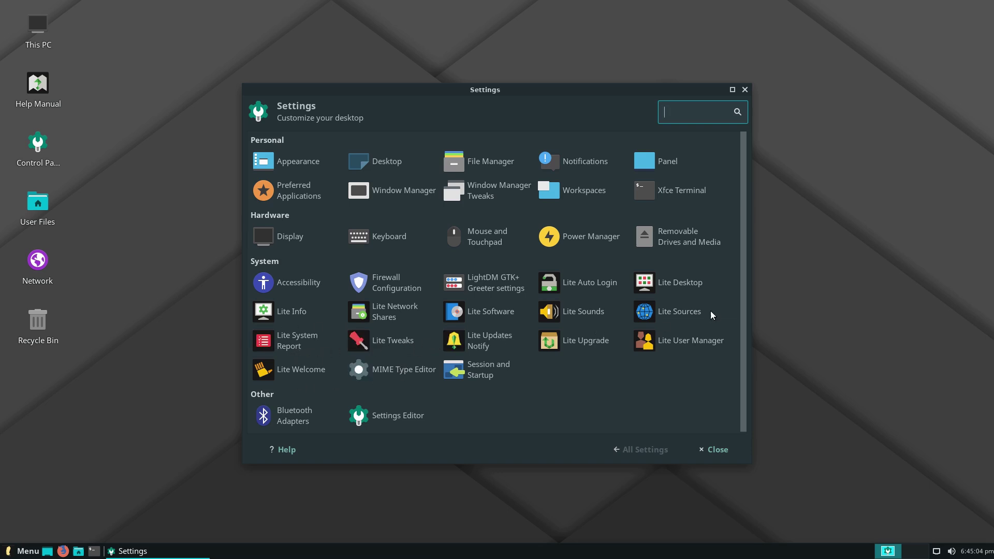
left_click(596, 288)
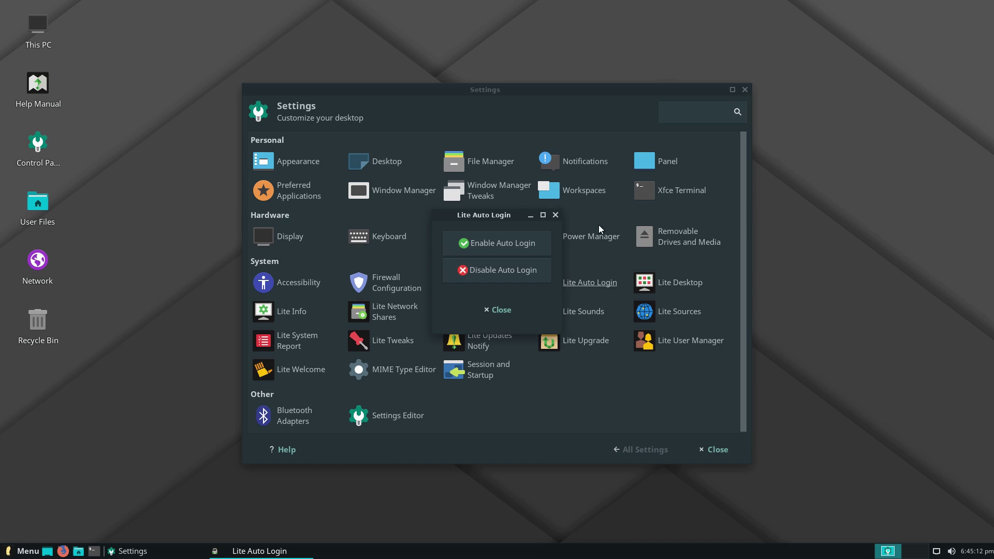
left_click(556, 215)
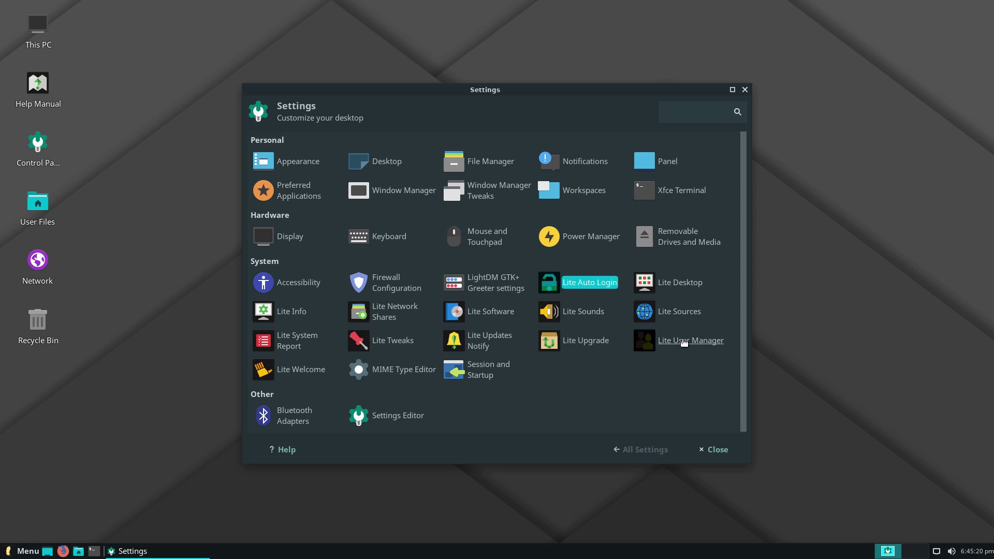
left_click(674, 287)
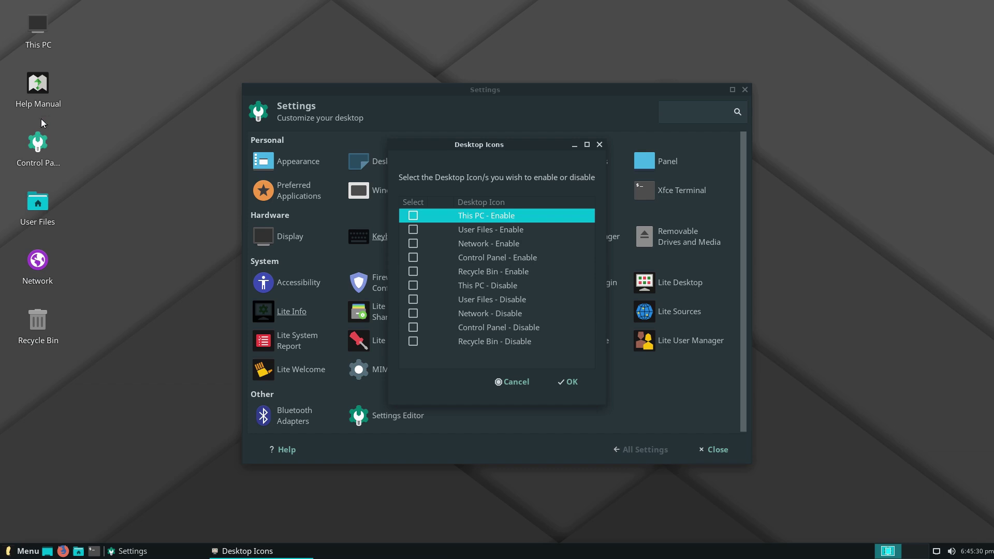
- Hide the Control Panel desktop icon with Lite Desktop's Disable option
left_click(414, 259)
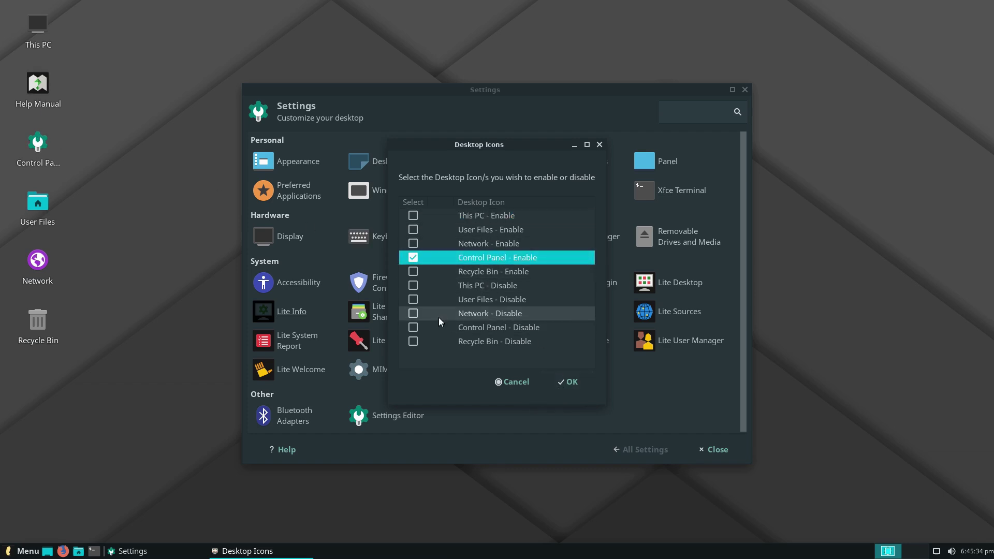
left_click(412, 259)
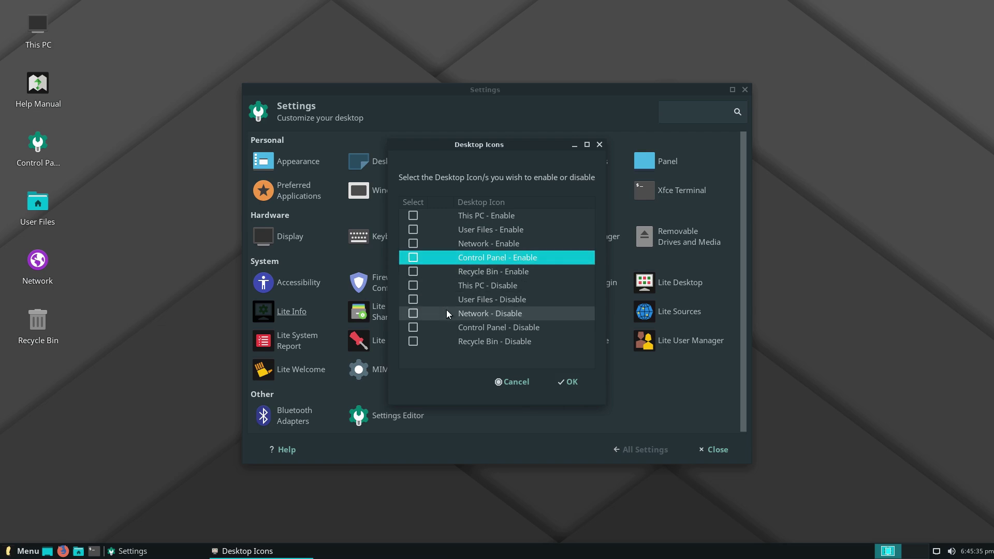
left_click(413, 327)
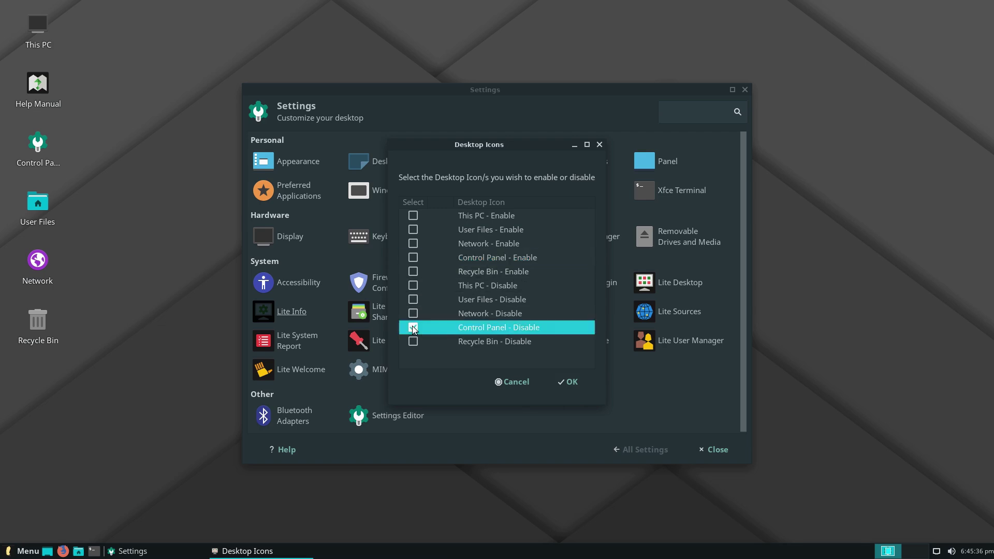
left_click(571, 381)
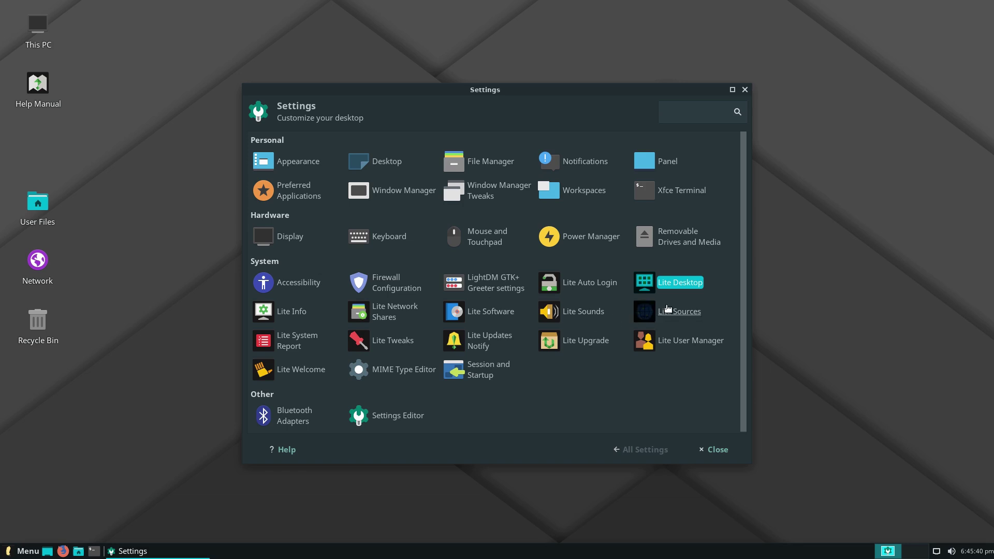
- Hide the This PC icon and delete the Help Manual shortcut from the desktop
left_click(648, 284)
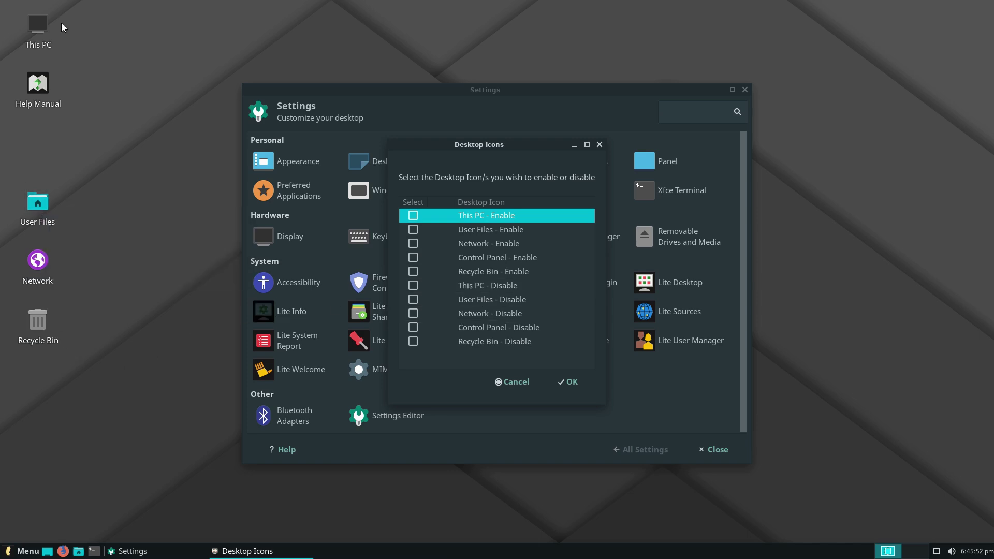
left_click(413, 285)
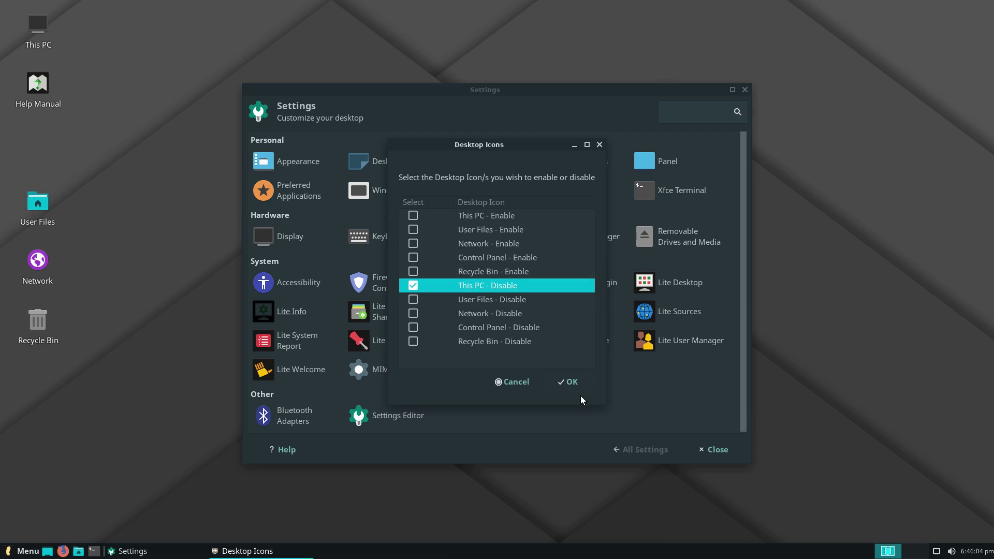
left_click(570, 382)
left_click(40, 113)
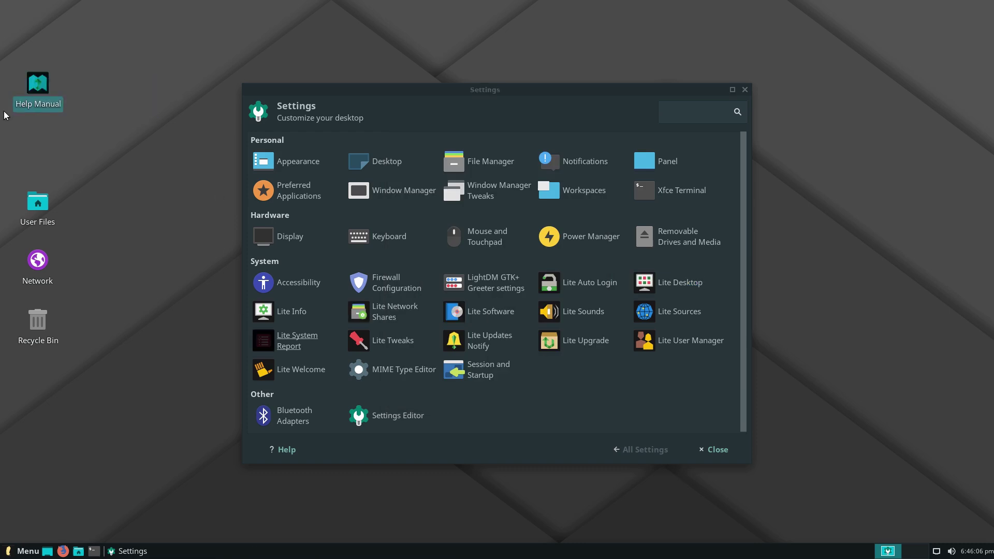
key("Delete")
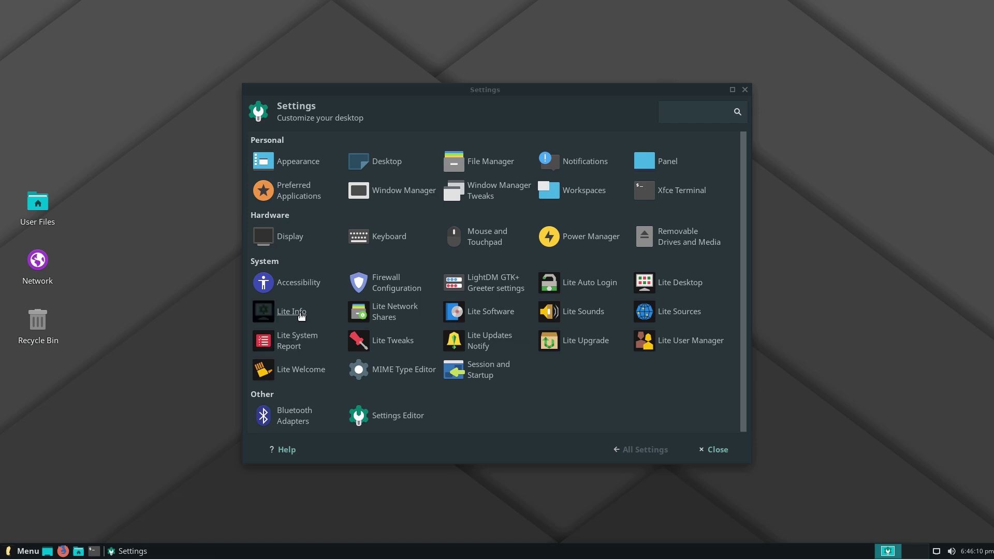
left_click(274, 311)
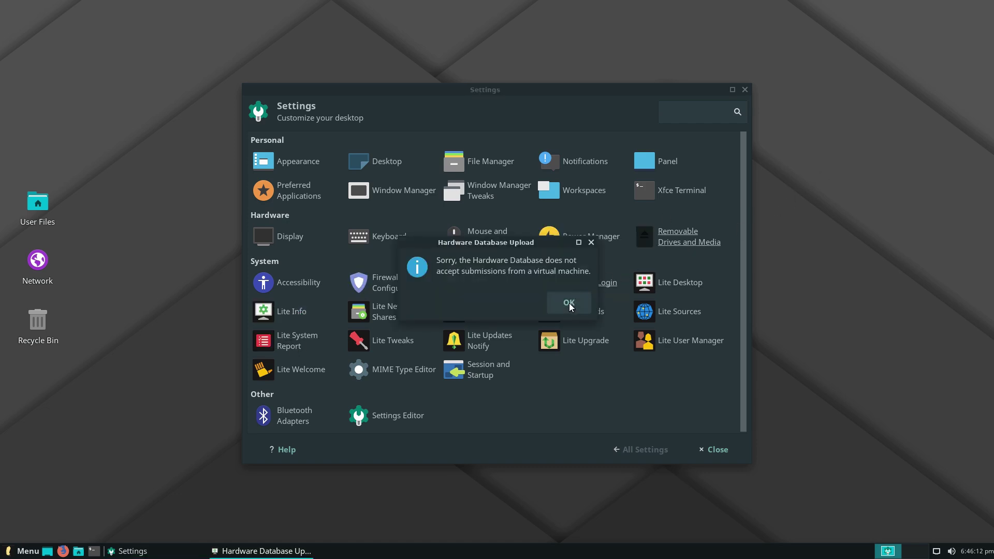
- Dismiss the Lite Info VM notice, refresh software sources in Lite Software, then quit
left_click(569, 303)
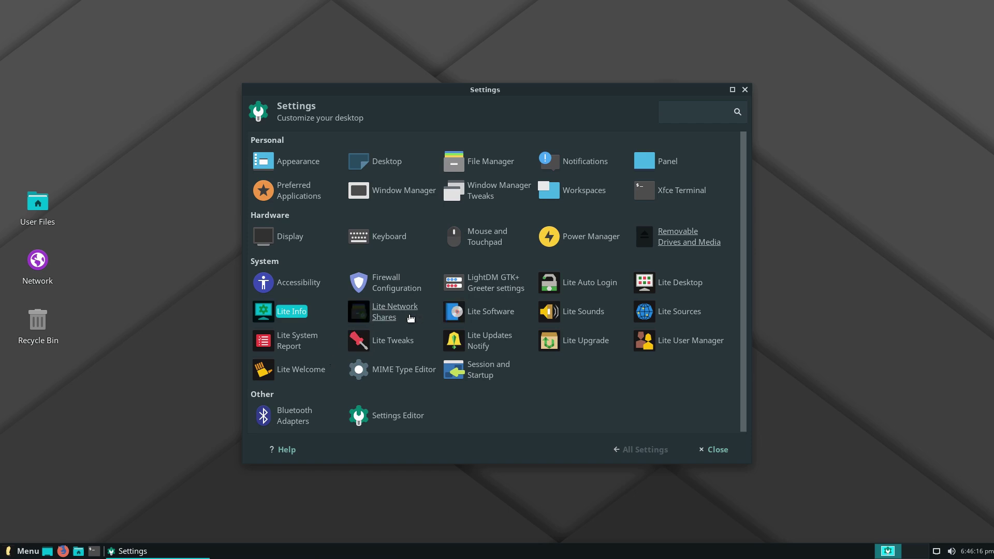
left_click(500, 314)
type("•••")
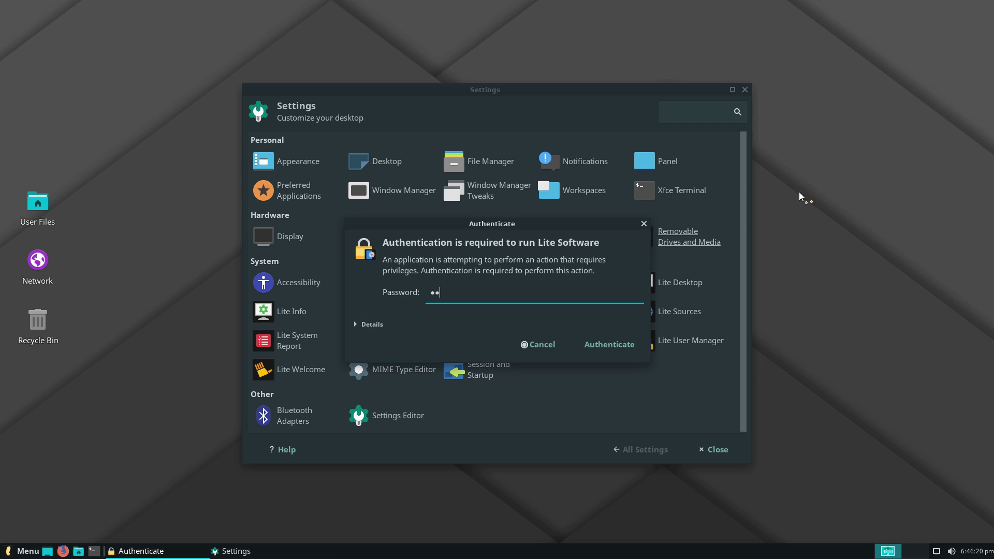
key("Return")
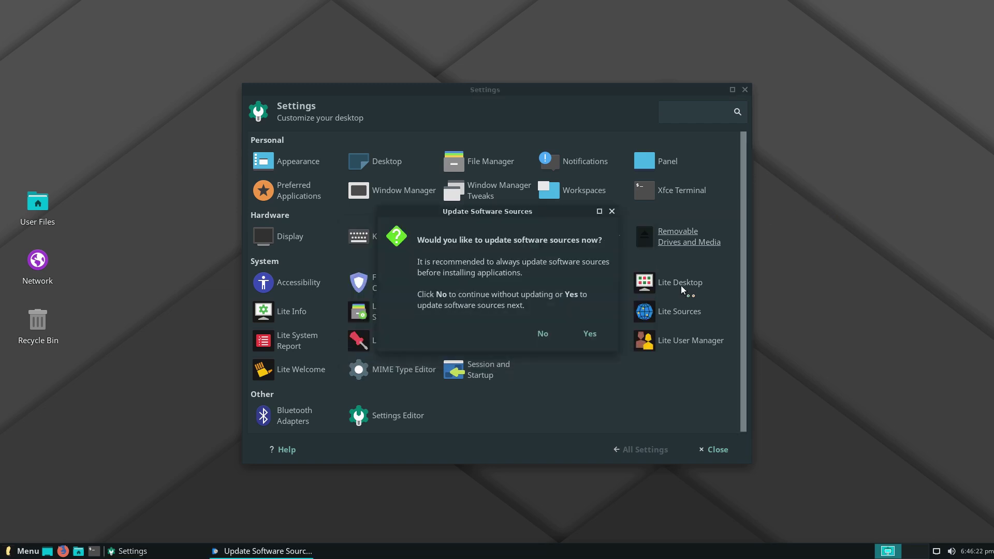
left_click(590, 334)
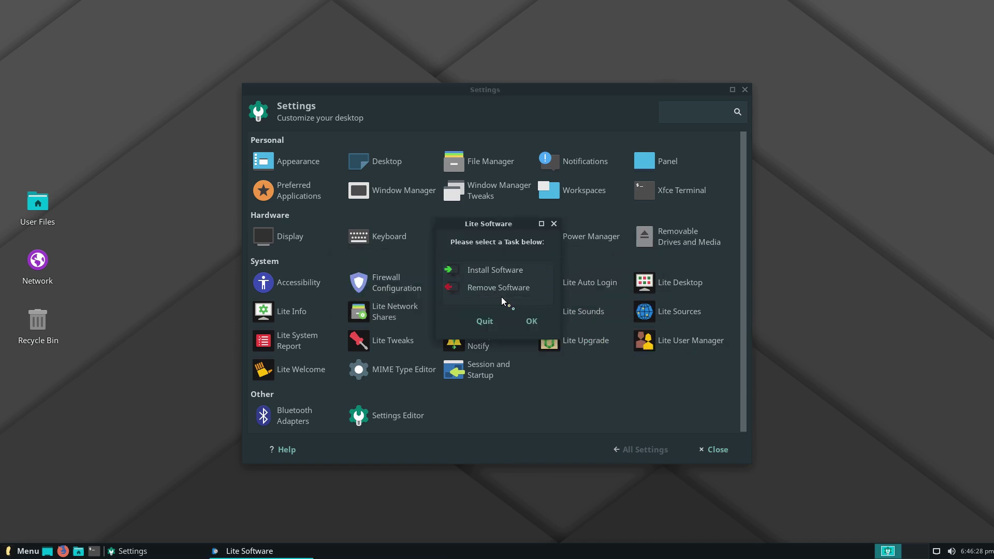
left_click(484, 322)
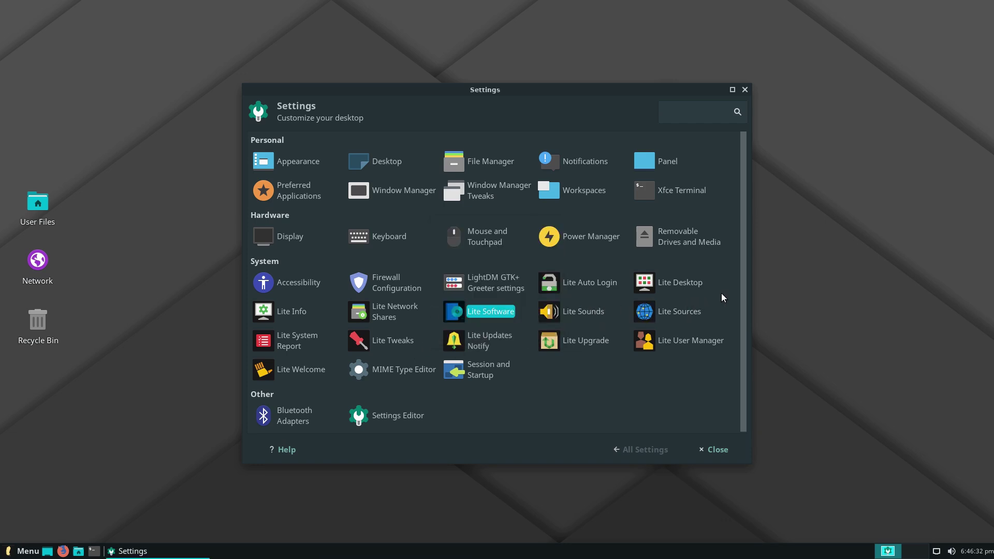
- Launch Lite Sources with the administrator password and scroll through the mirror list
left_click(689, 317)
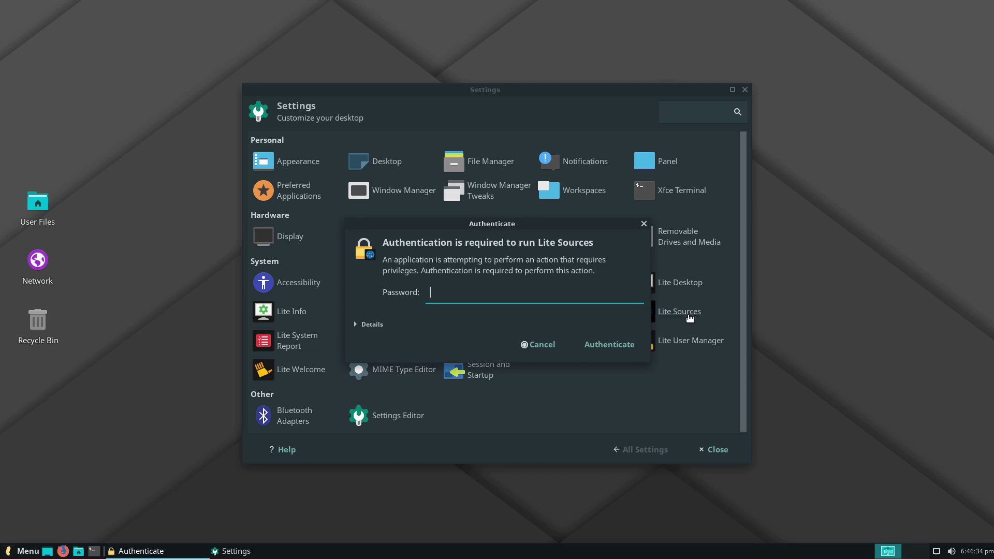
type("***")
key("Return")
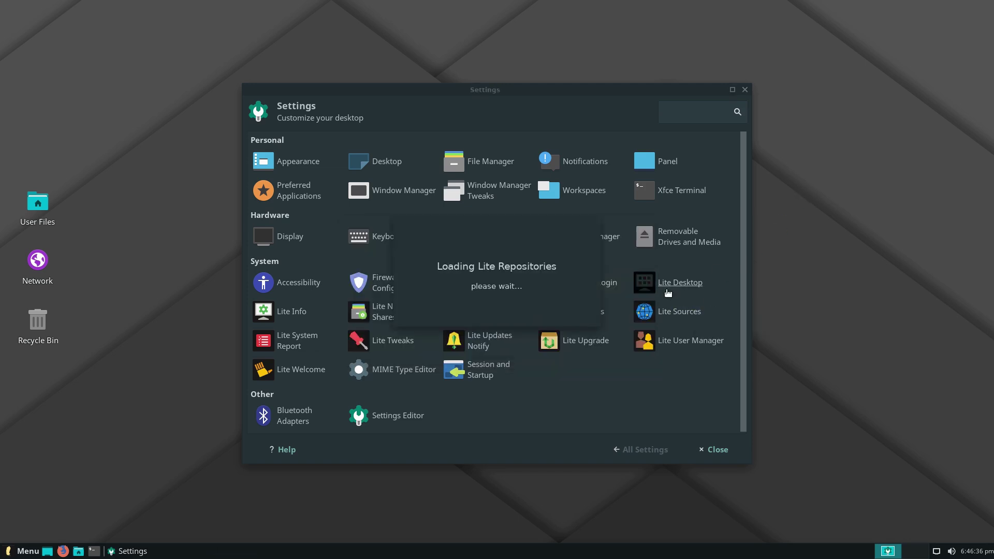
left_click_drag(356, 42, 371, 48)
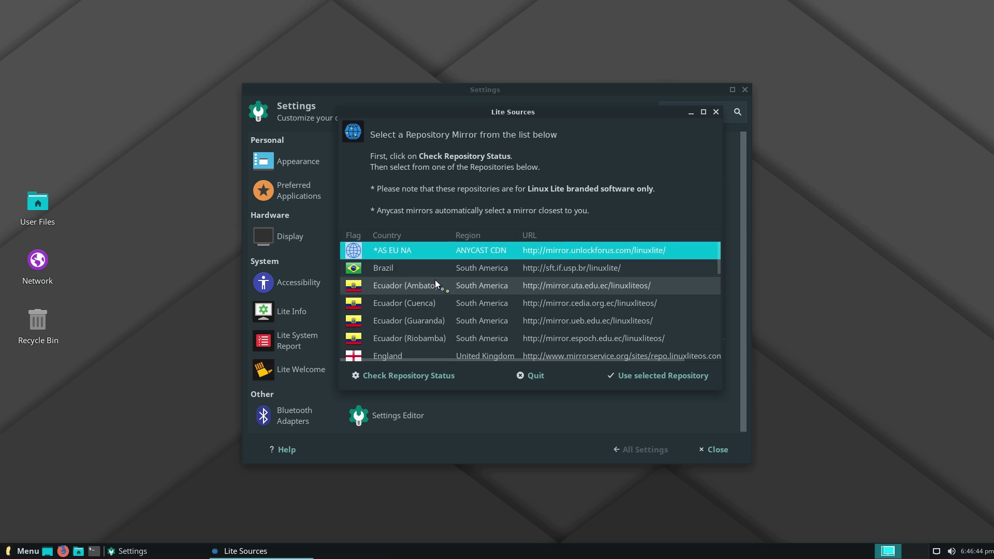
scroll(436, 287, "down", 10)
scroll(436, 290, "down", 2)
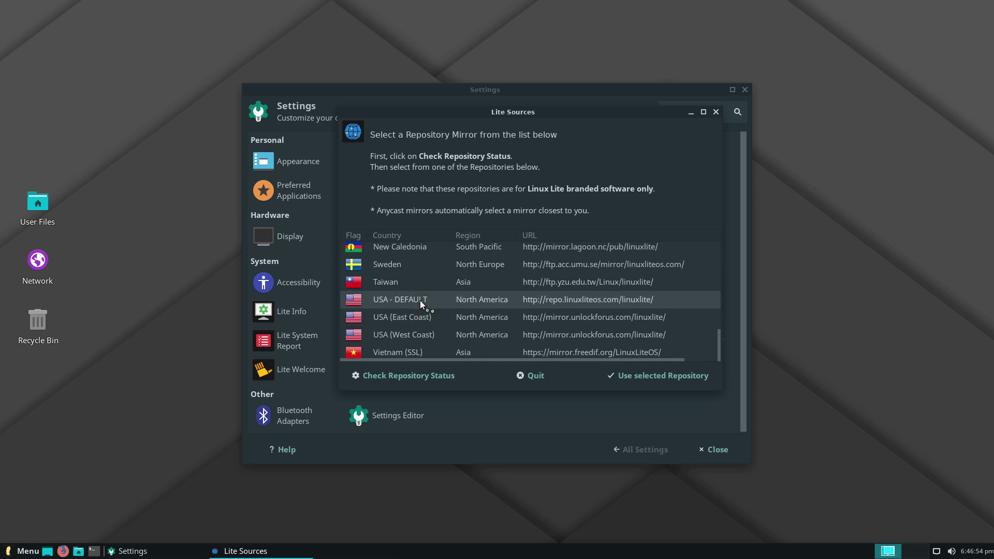
- Apply the USA - DEFAULT mirror, acknowledge it's already default, and close Lite Sources
left_click(420, 300)
left_click(659, 374)
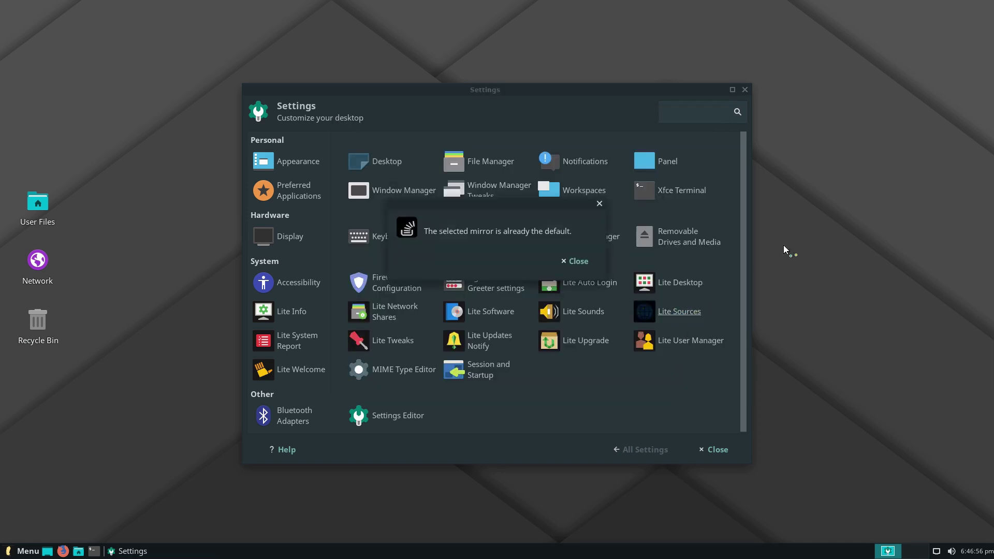
left_click(574, 261)
left_click(647, 311)
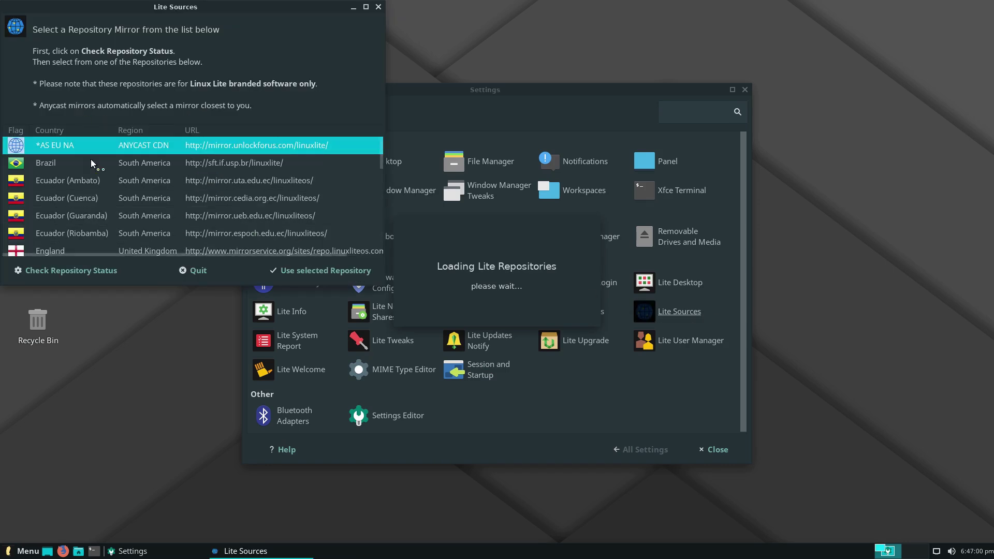
scroll(99, 203, "down", 5)
scroll(114, 214, "down", 4)
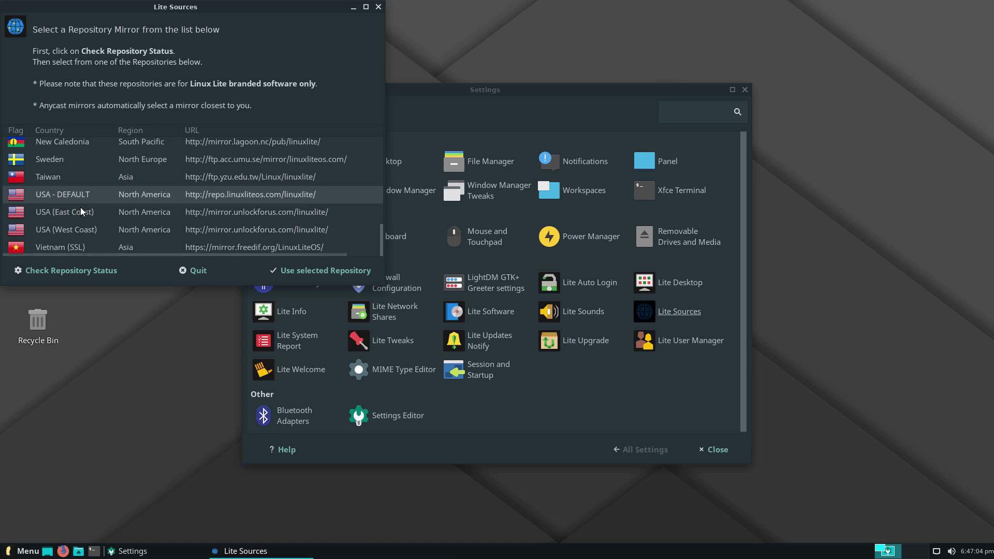
left_click(378, 7)
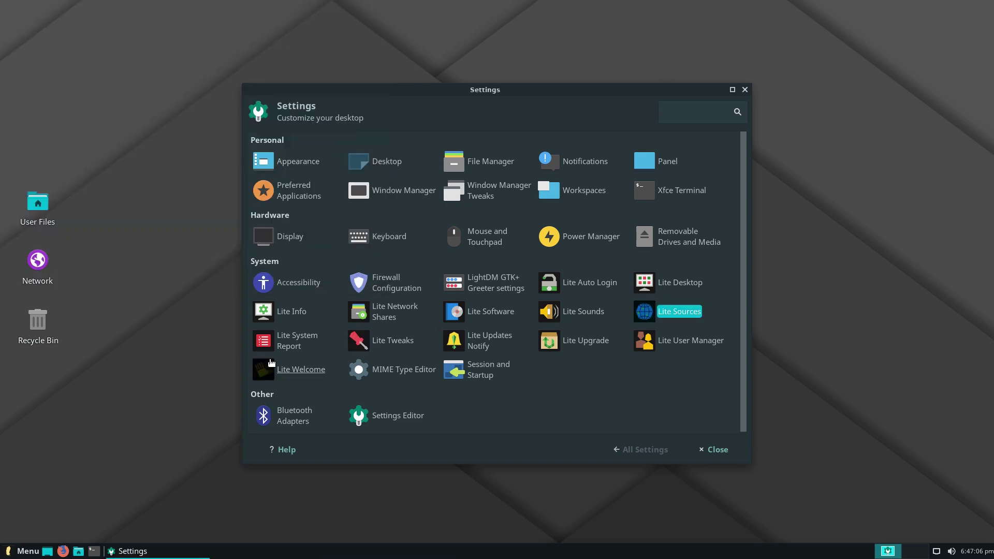
- Set Firefox as the default web browser through Lite Tweaks' Default Web Browser task
left_click(401, 345)
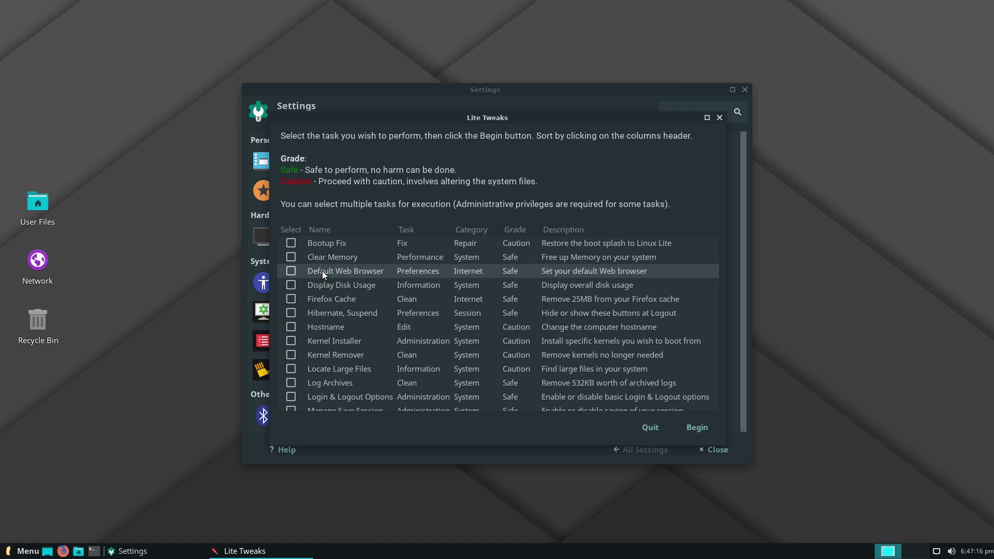
left_click(291, 270)
left_click(703, 425)
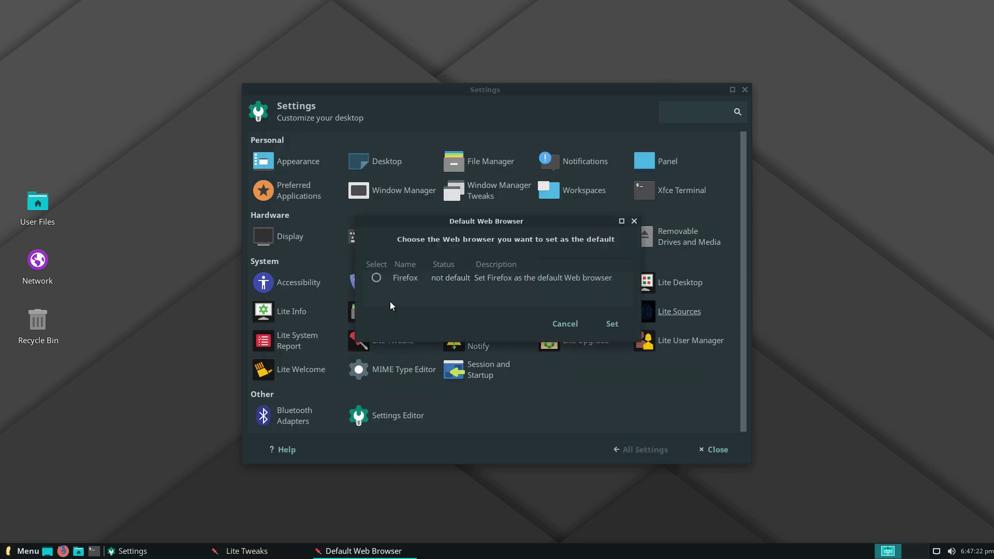
left_click(376, 278)
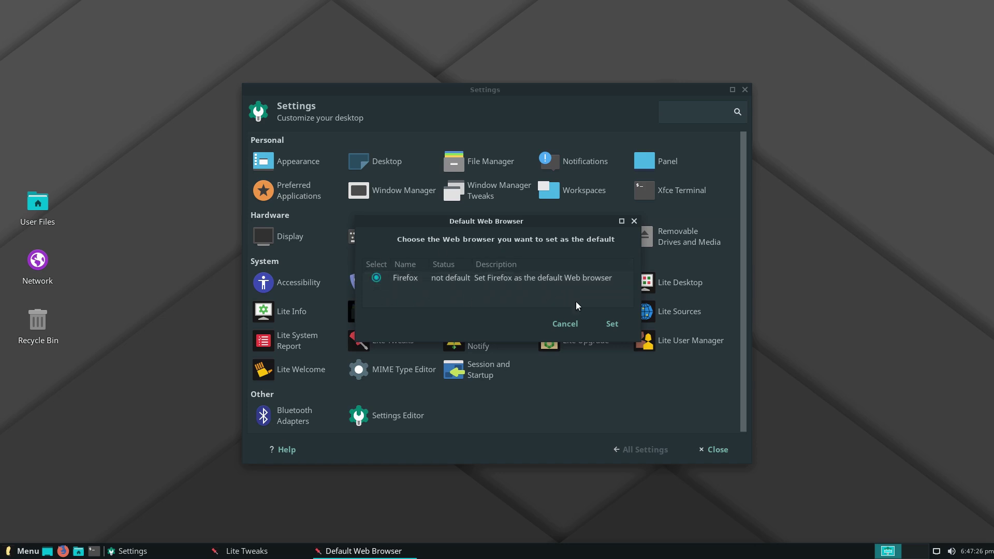
left_click(613, 322)
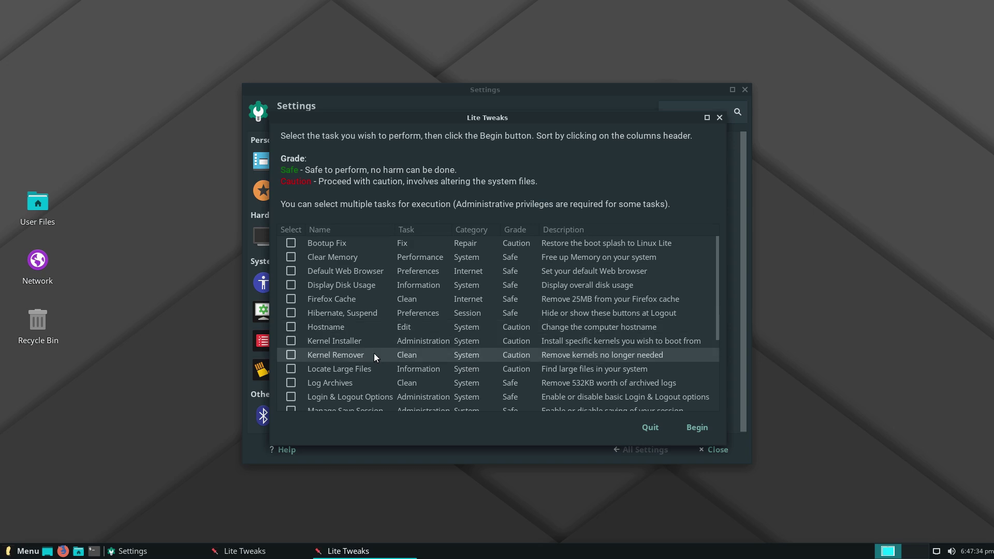
scroll(374, 353, "down", 3)
- Run the Kernel Installer task from Lite Tweaks, authenticating with the account password
left_click(296, 267)
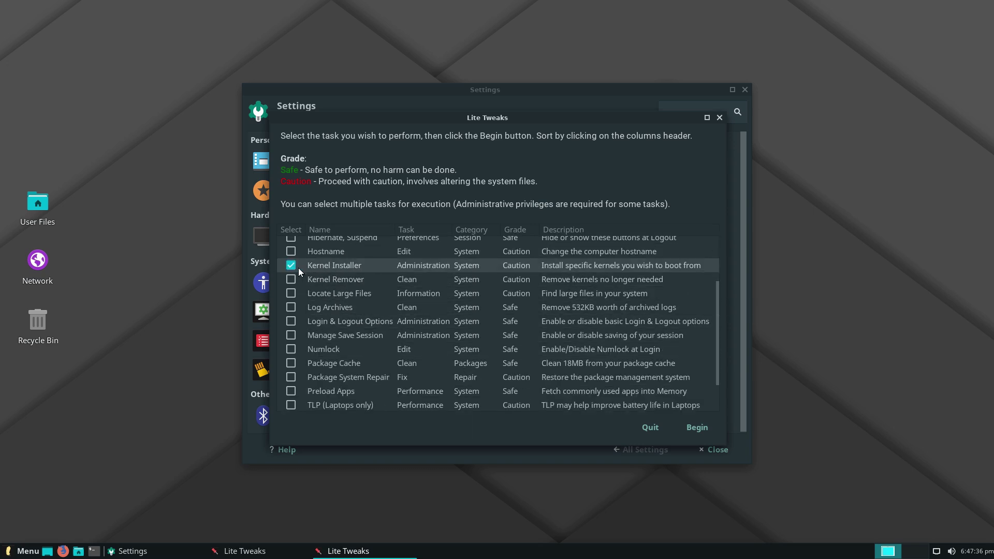
left_click(700, 429)
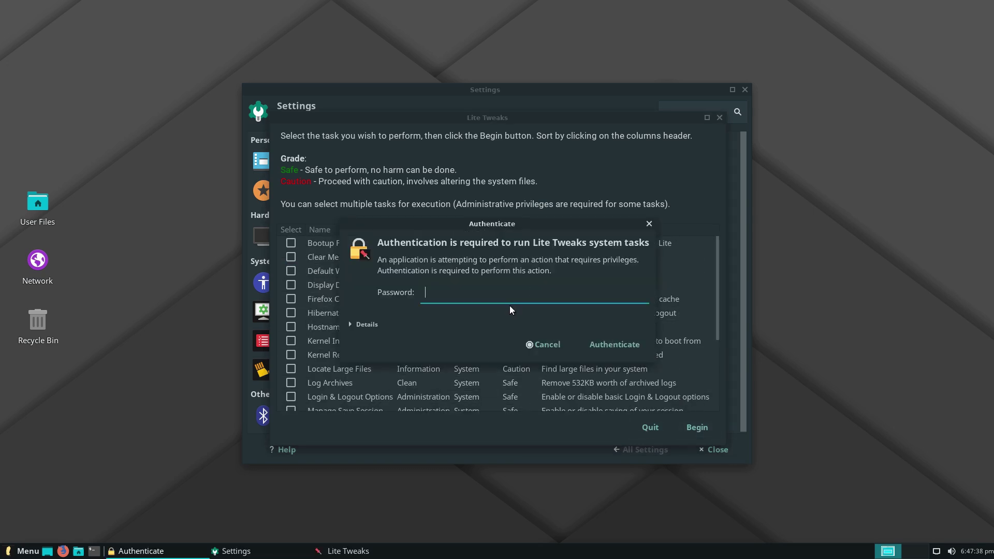
type("•••")
key("Return")
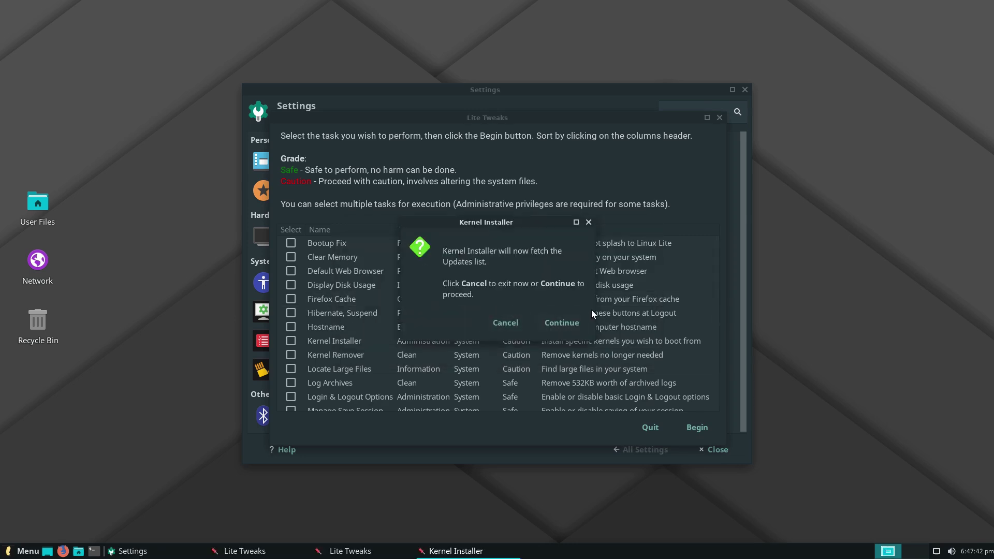
left_click(557, 322)
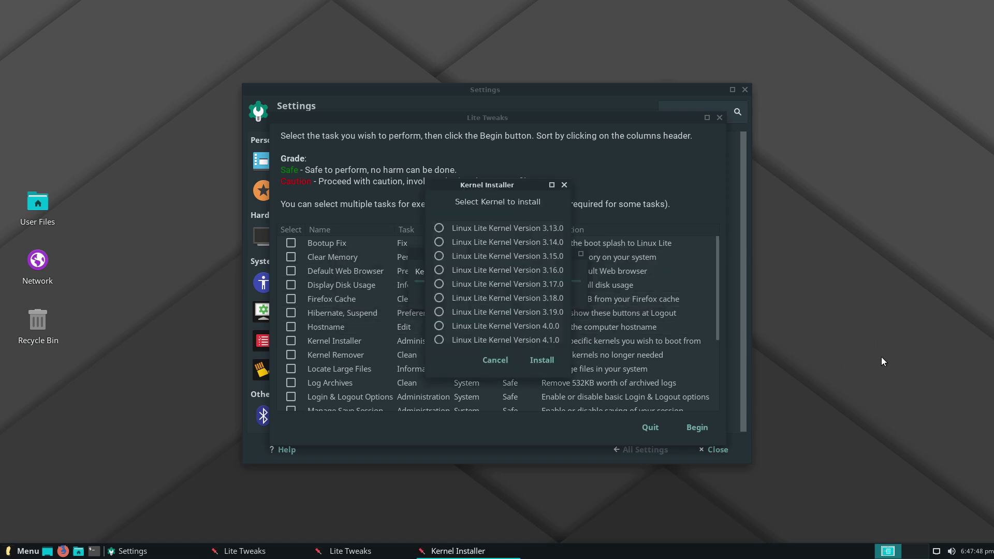
- Choose kernel version 5.2.0 and install it, then return to the Lite Tweaks list
scroll(493, 290, "down", 5)
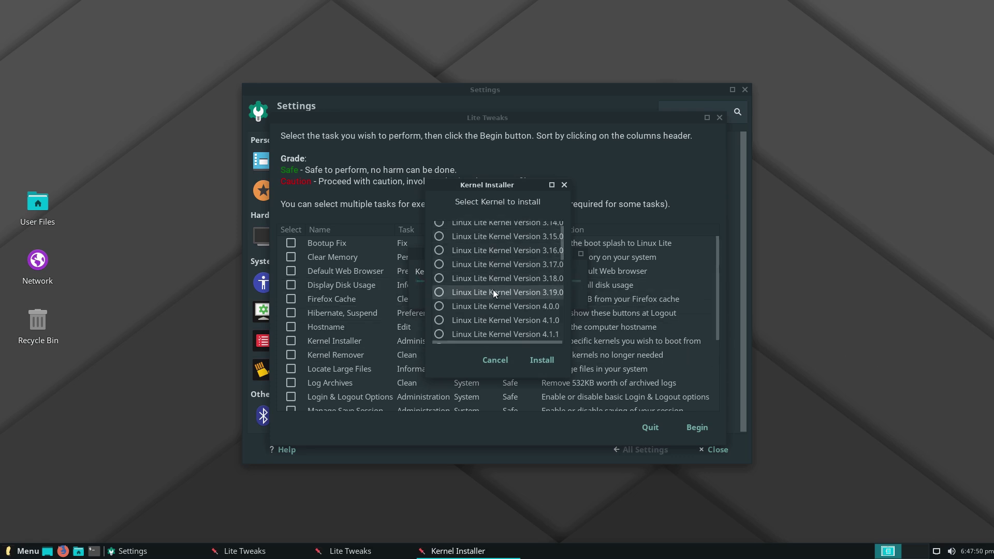
scroll(493, 292, "down", 5)
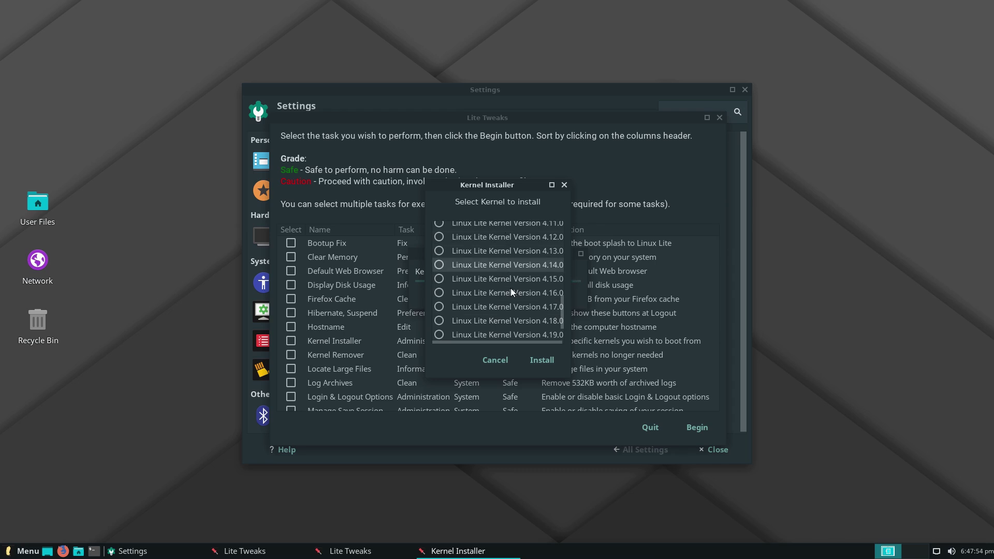
left_click_drag(572, 347, 626, 342)
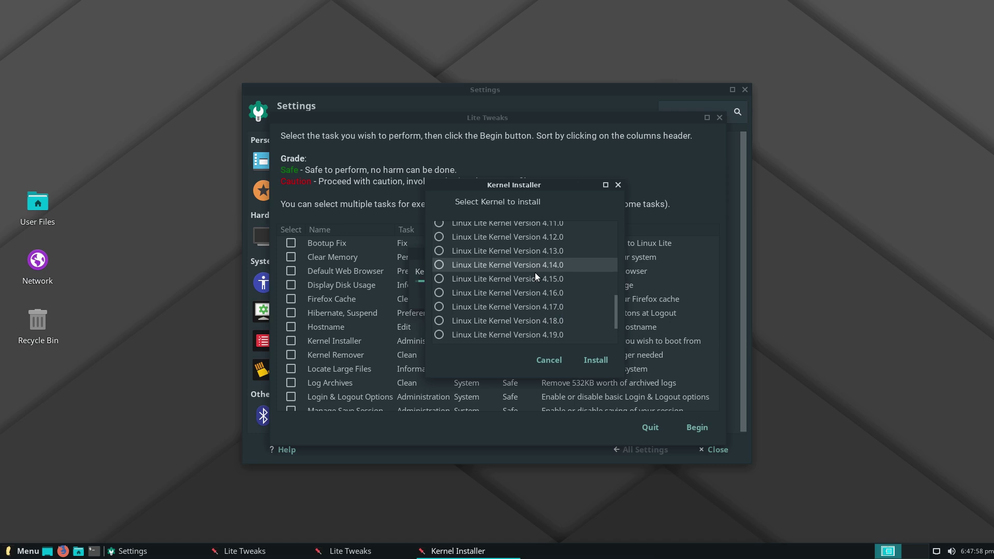
scroll(533, 278, "down", 2)
left_click(497, 337)
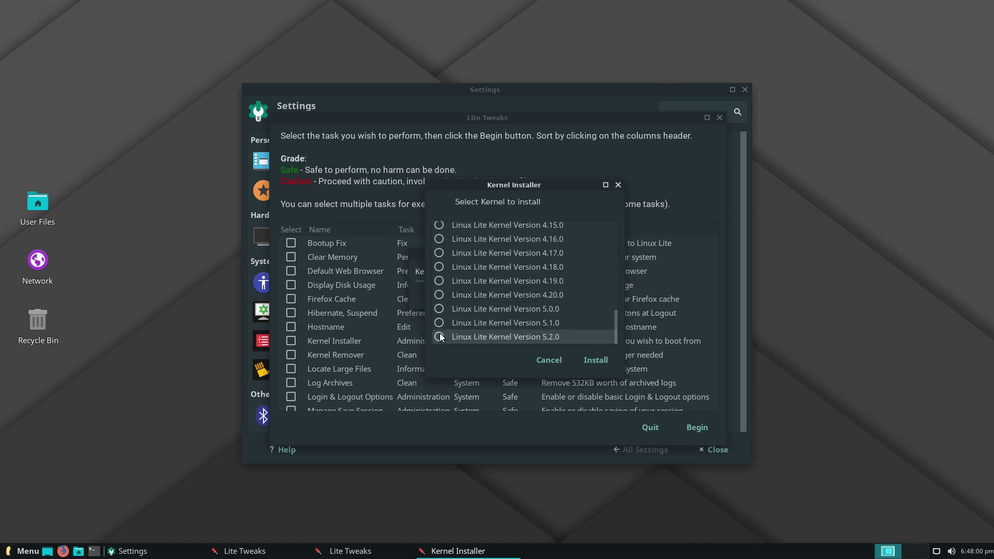
left_click(605, 357)
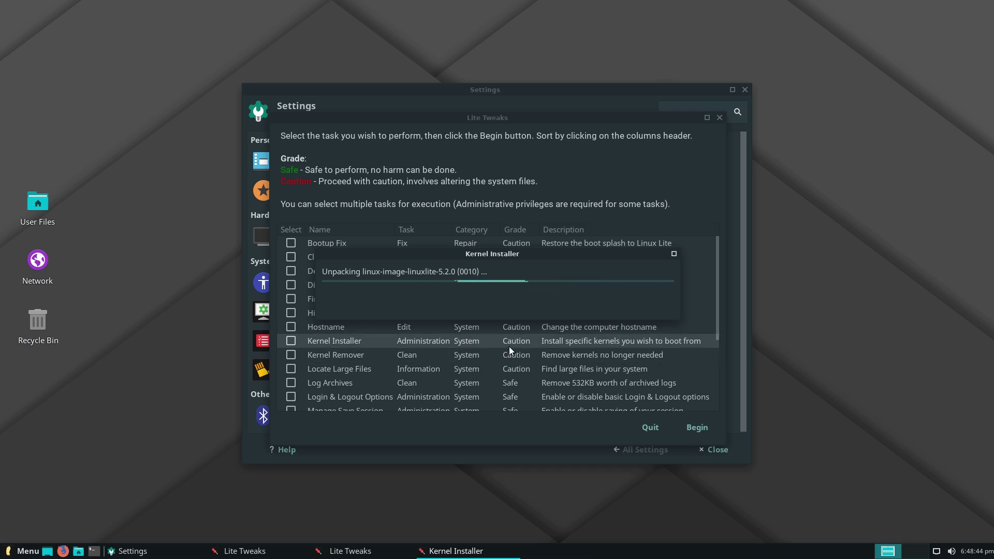
left_click(535, 366)
scroll(536, 363, "down", 2)
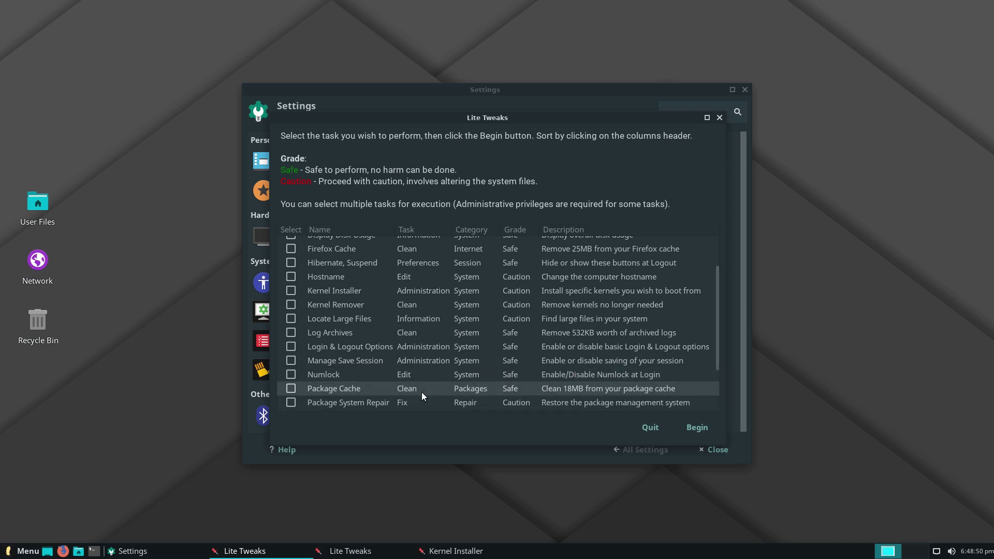
- Scroll through the Lite Tweaks task list and quit Lite Tweaks
scroll(337, 399, "down", 3)
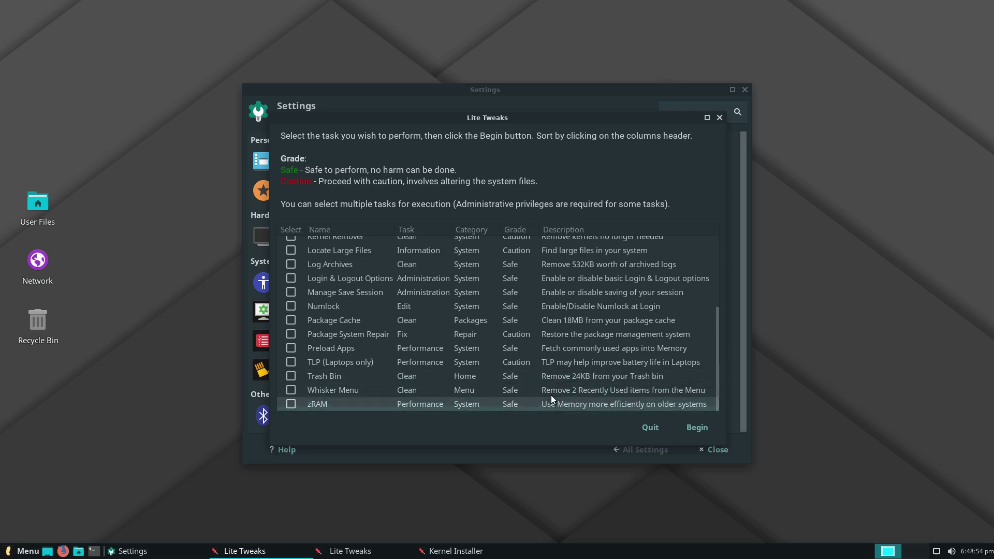
scroll(570, 259, "up", 5)
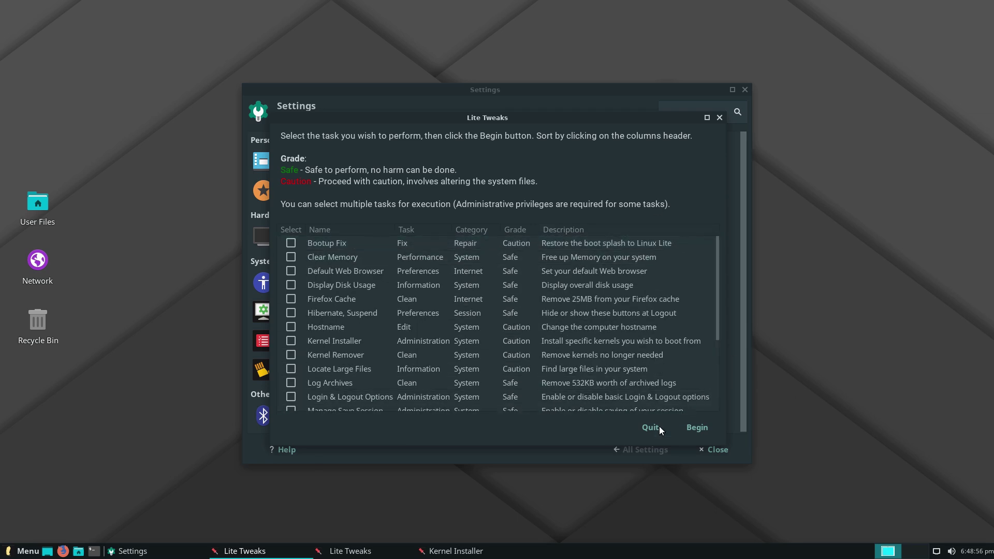
left_click_drag(571, 114, 566, 159)
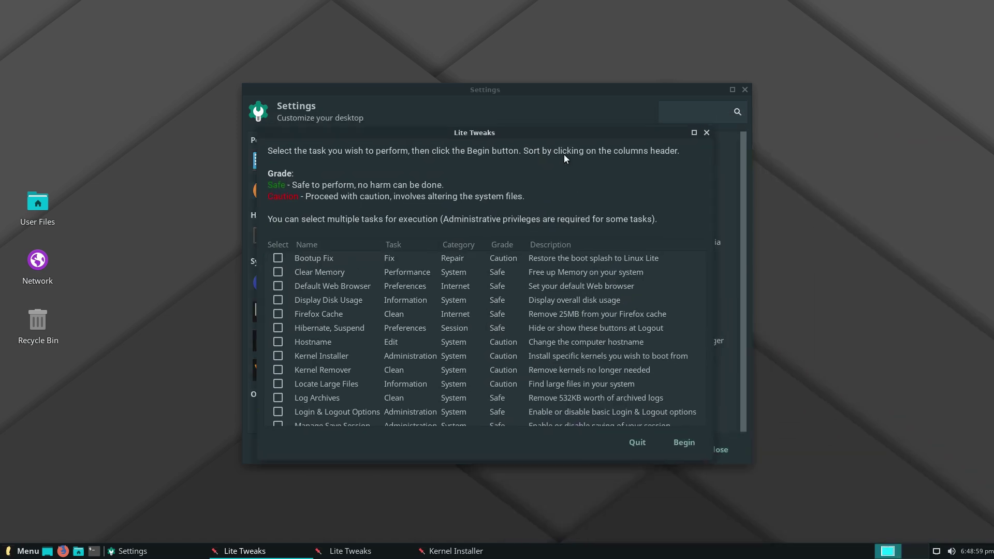
left_click(630, 439)
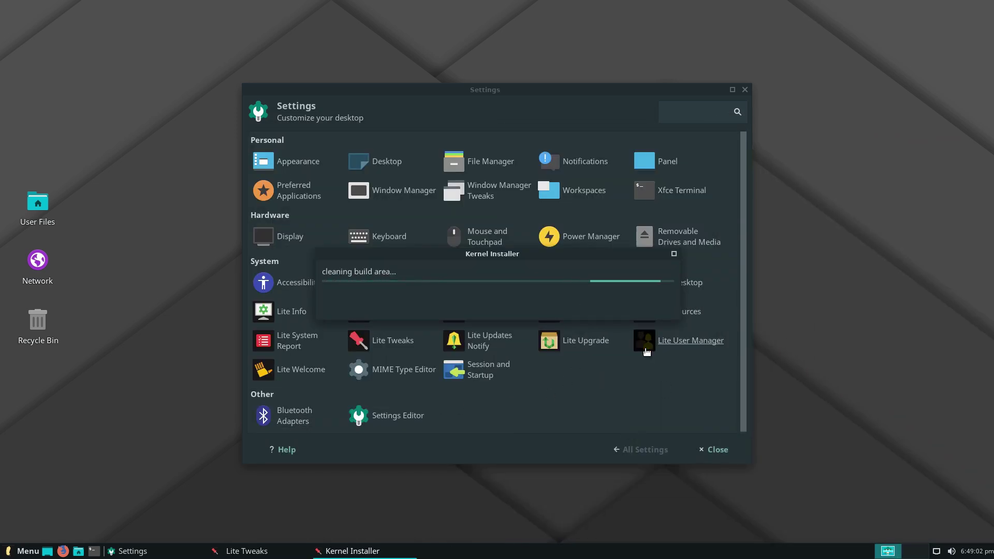